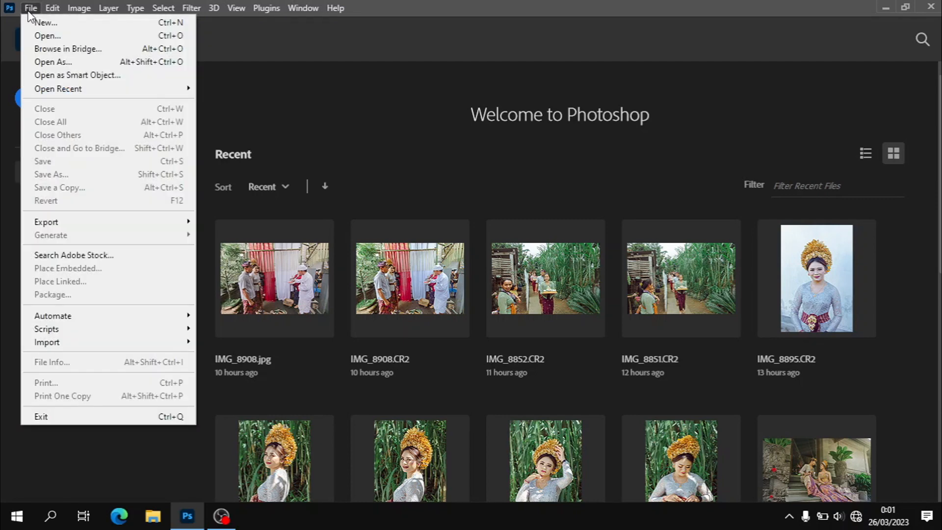
Step: Open the raw photo DSC04878 from the Hunting Bali Bangkit folder
{"action": "left_click", "coordinate": [54, 36]}
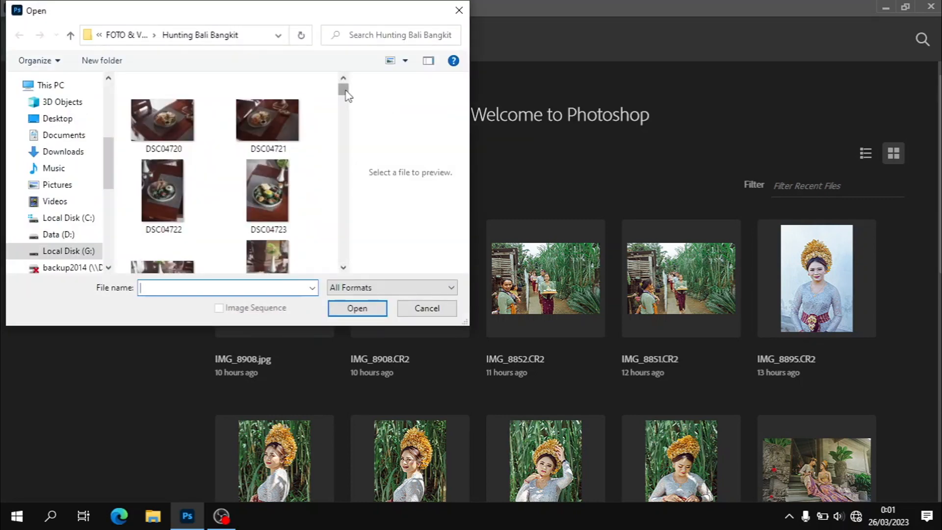
{"action": "left_click_drag", "start_coordinate": [345, 92], "coordinate": [342, 161]}
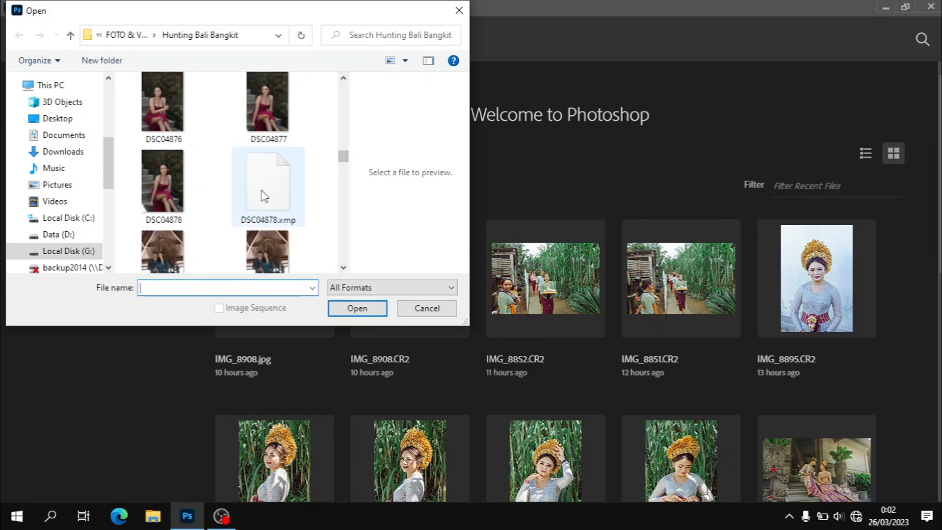
{"action": "left_click", "coordinate": [262, 170]}
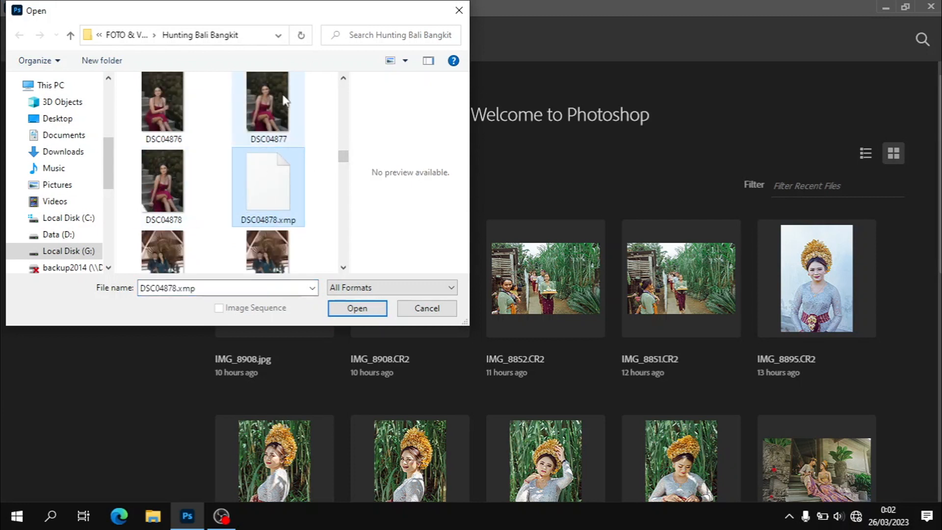
{"action": "left_click", "coordinate": [158, 185]}
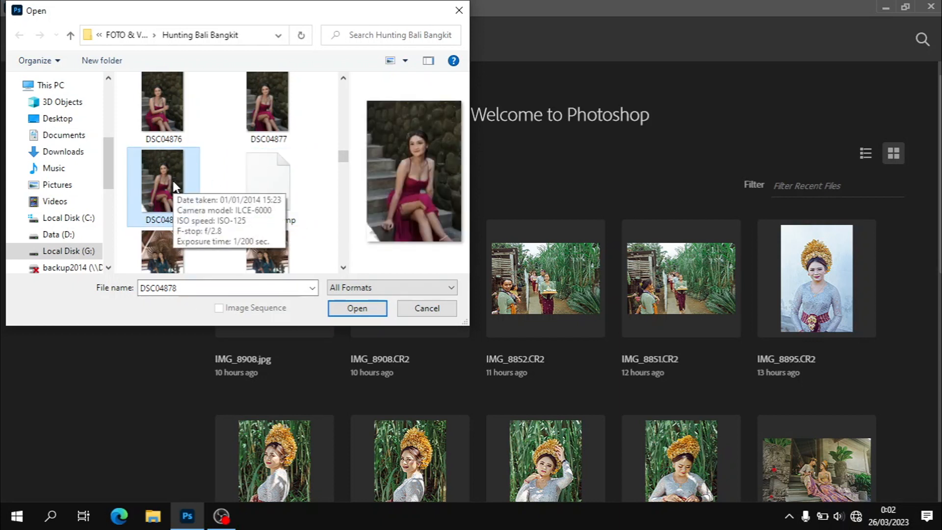
{"action": "left_click", "coordinate": [357, 308]}
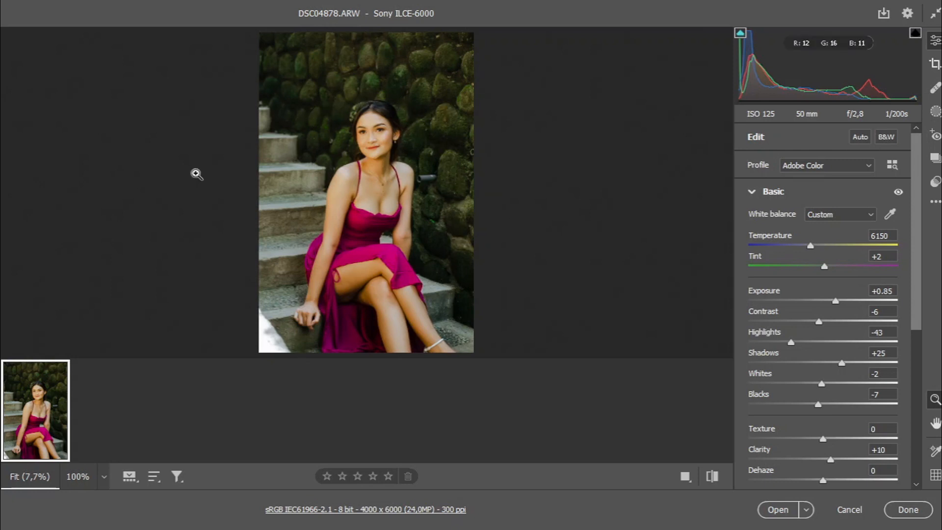
Step: Compare the photo's current settings with its default settings, ending on the default settings
{"action": "left_click", "coordinate": [711, 478]}
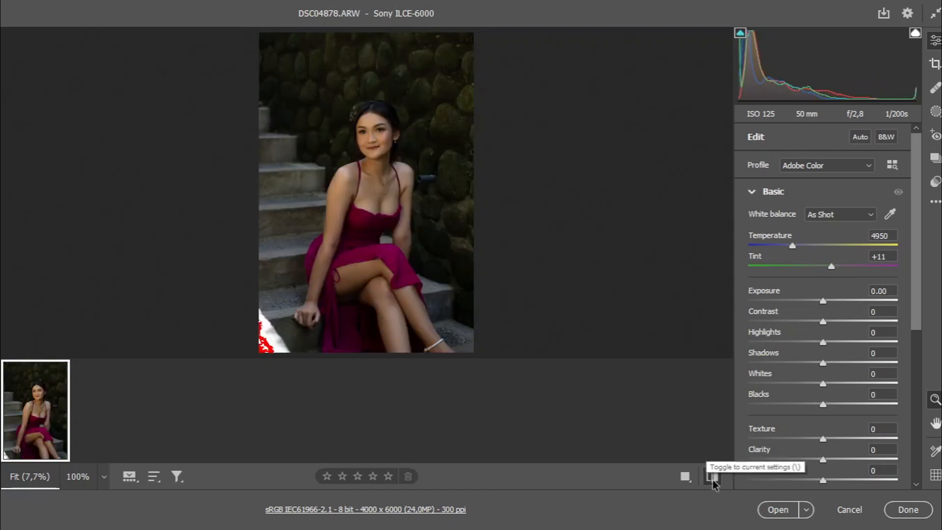
{"action": "left_click", "coordinate": [712, 480]}
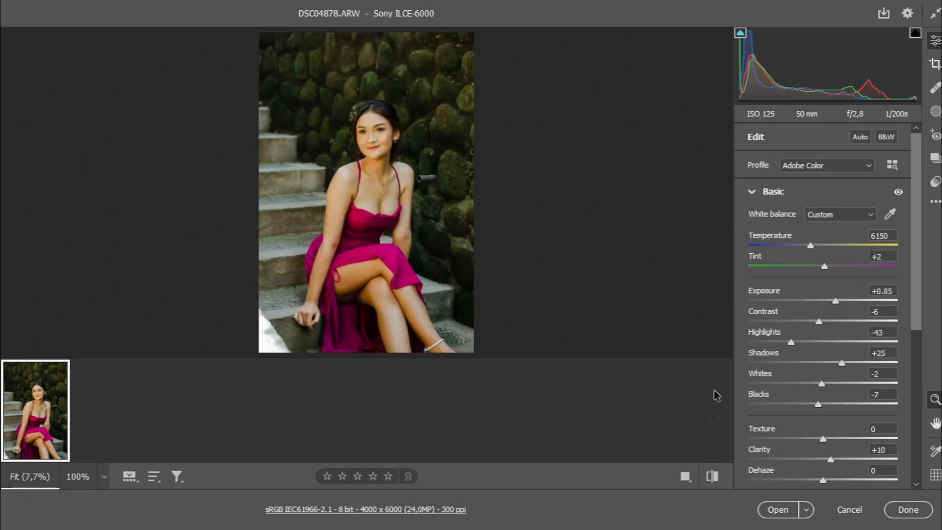
{"action": "left_click", "coordinate": [714, 480]}
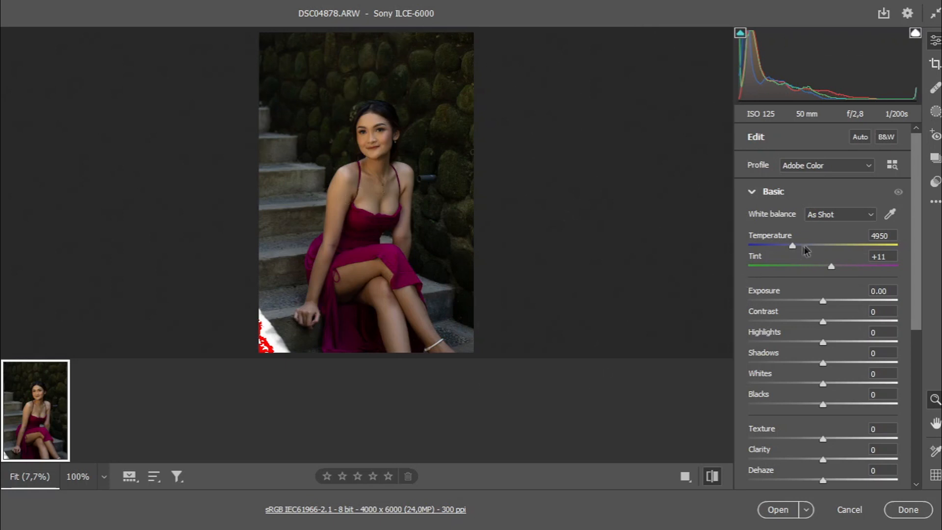
Step: Set Temperature to 6150, Tint to +2 and Exposure to +0.85
{"action": "left_click_drag", "start_coordinate": [792, 245], "coordinate": [811, 246]}
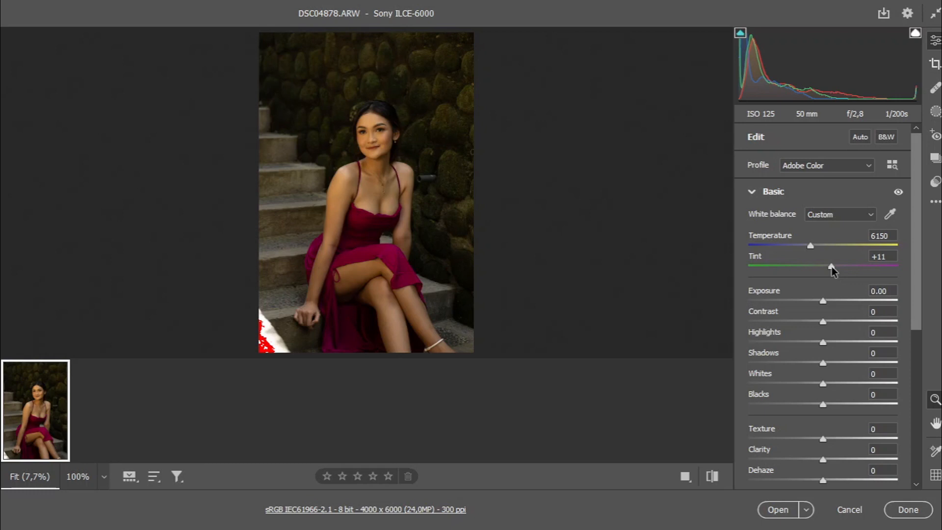
{"action": "left_click_drag", "start_coordinate": [832, 267], "coordinate": [826, 266]}
{"action": "left_click_drag", "start_coordinate": [823, 300], "coordinate": [835, 302]}
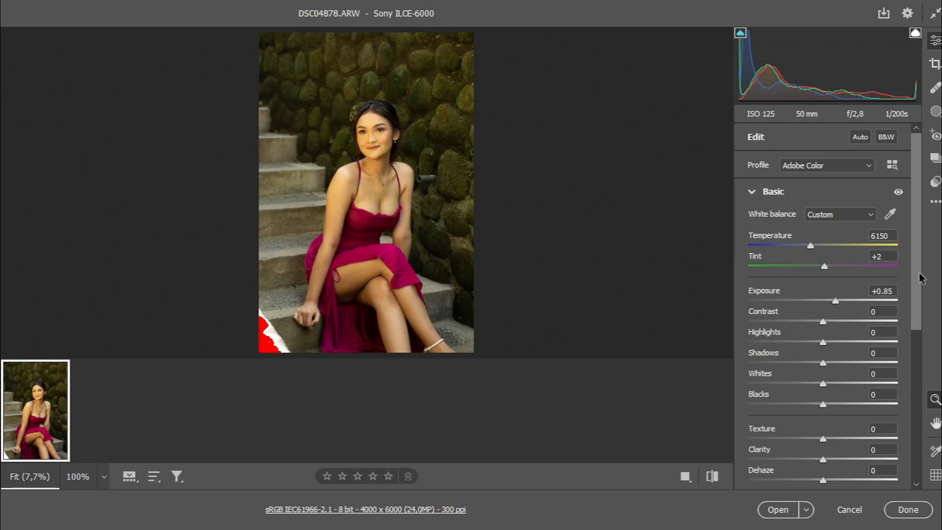
Step: Set Highlights to -43, Shadows to +25, Whites to -2, Blacks to -7 and Clarity to +10
{"action": "scroll", "coordinate": [923, 279], "scroll_direction": "down", "scroll_amount": 1}
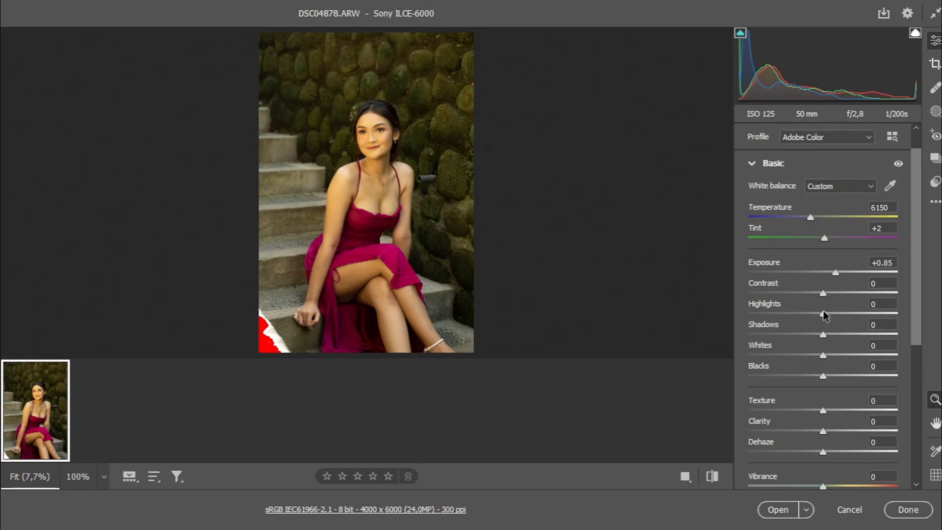
{"action": "left_click_drag", "start_coordinate": [822, 313], "coordinate": [791, 317]}
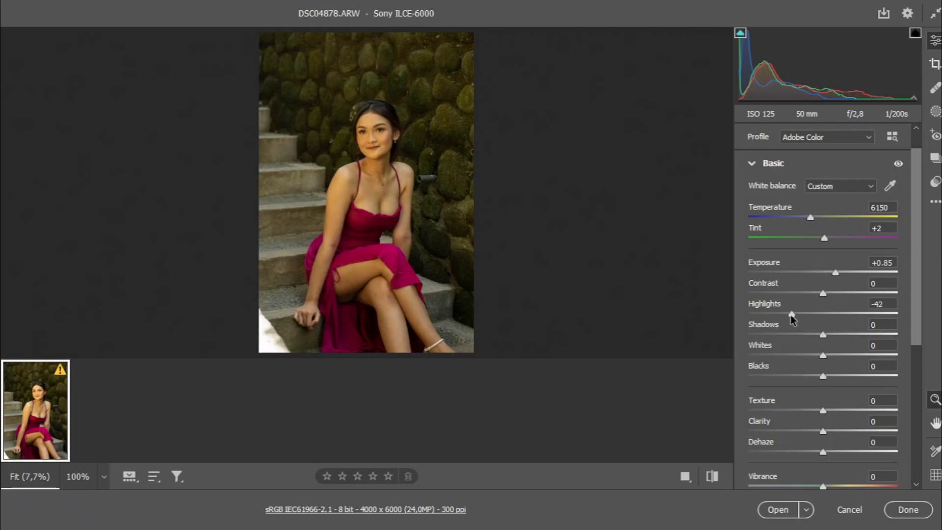
{"action": "left_click_drag", "start_coordinate": [792, 319], "coordinate": [792, 318]}
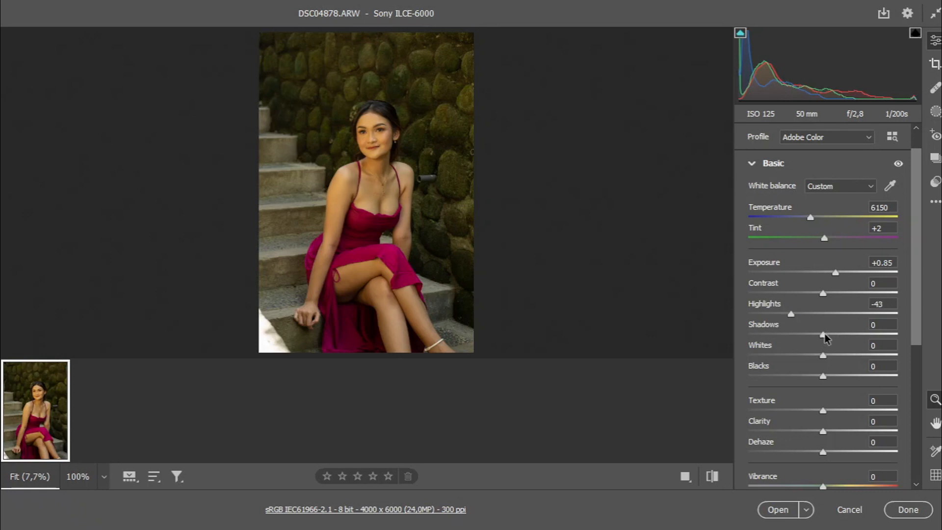
{"action": "left_click_drag", "start_coordinate": [825, 337], "coordinate": [843, 336]}
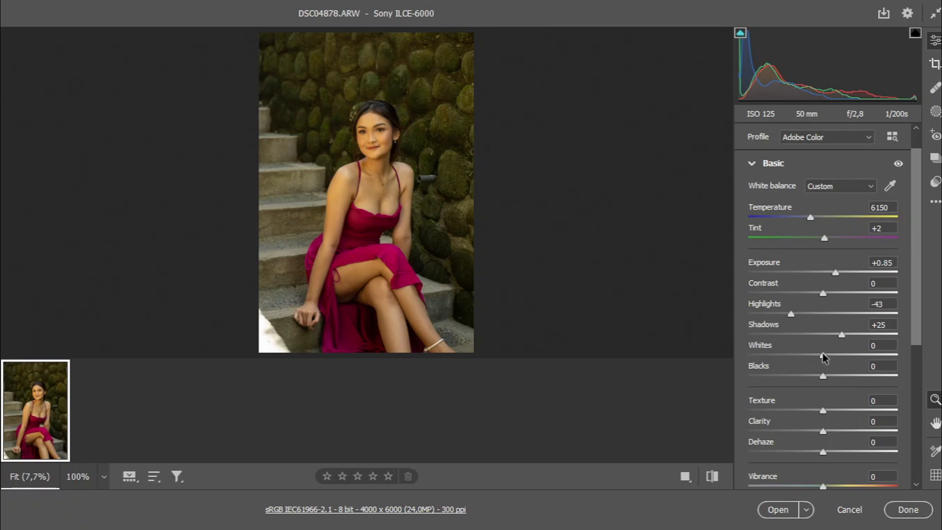
{"action": "left_click_drag", "start_coordinate": [822, 354], "coordinate": [823, 359]}
{"action": "left_click_drag", "start_coordinate": [823, 376], "coordinate": [817, 378]}
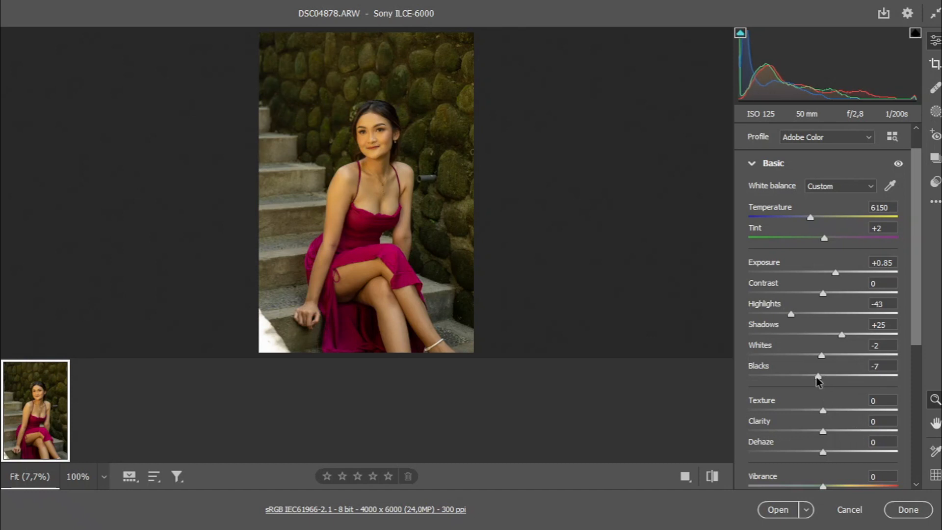
{"action": "left_click_drag", "start_coordinate": [921, 234], "coordinate": [922, 286]}
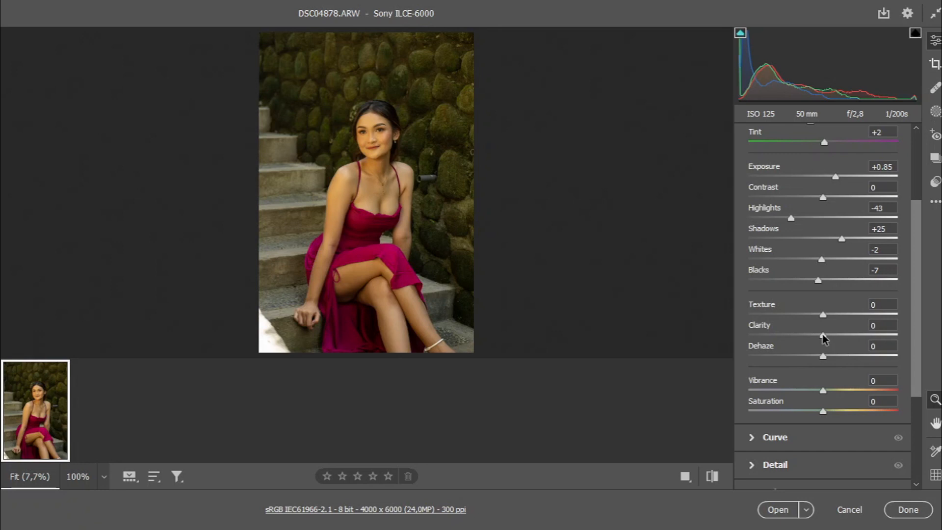
{"action": "left_click_drag", "start_coordinate": [823, 337], "coordinate": [831, 339]}
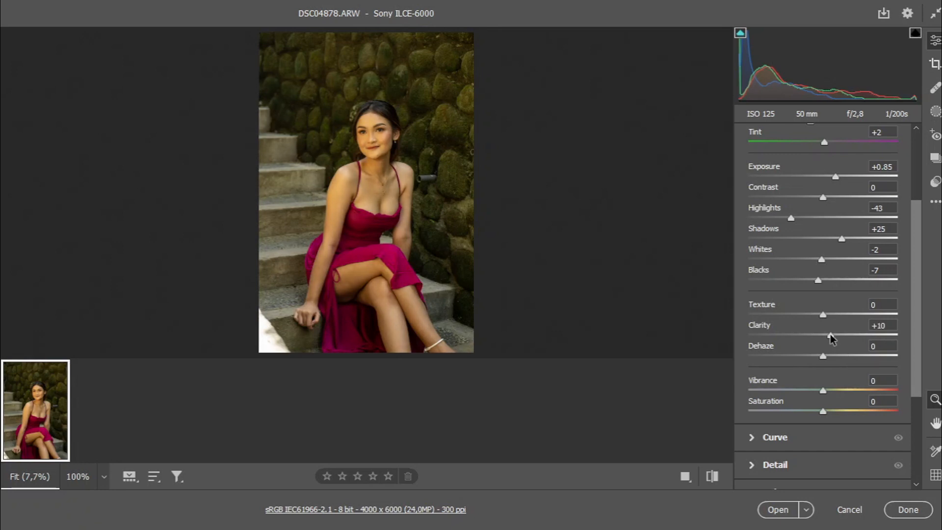
Step: Add three points to the tone curve at about input 128, 192 and 65, keeping it nearly straight
{"action": "left_click_drag", "start_coordinate": [915, 236], "coordinate": [914, 275]}
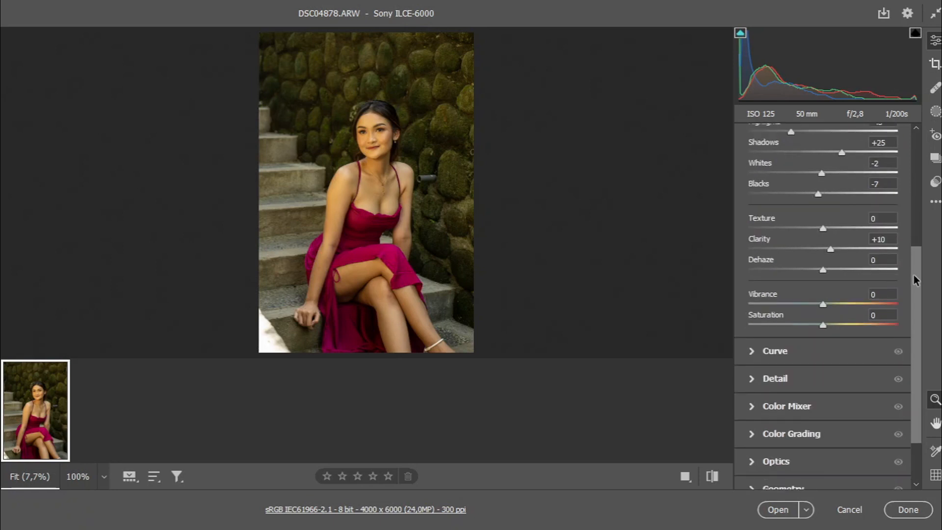
{"action": "left_click", "coordinate": [752, 350]}
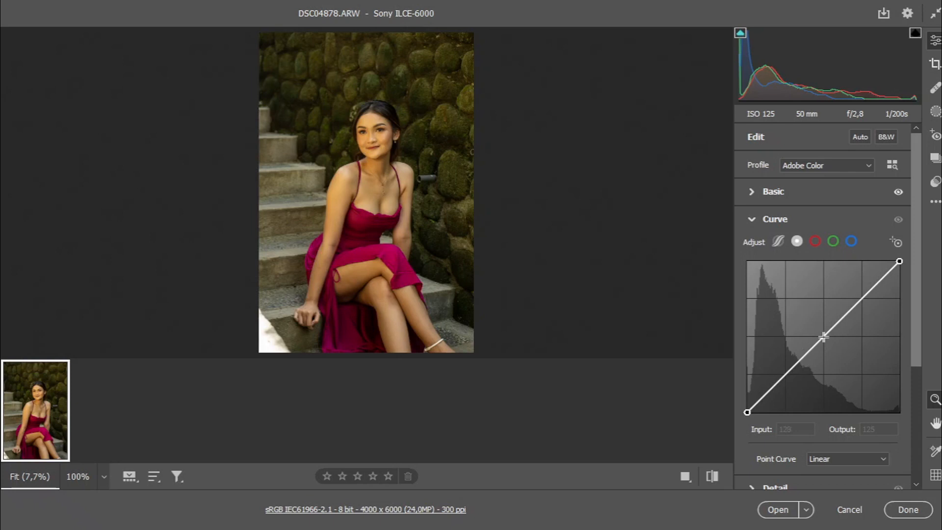
{"action": "left_click", "coordinate": [823, 337]}
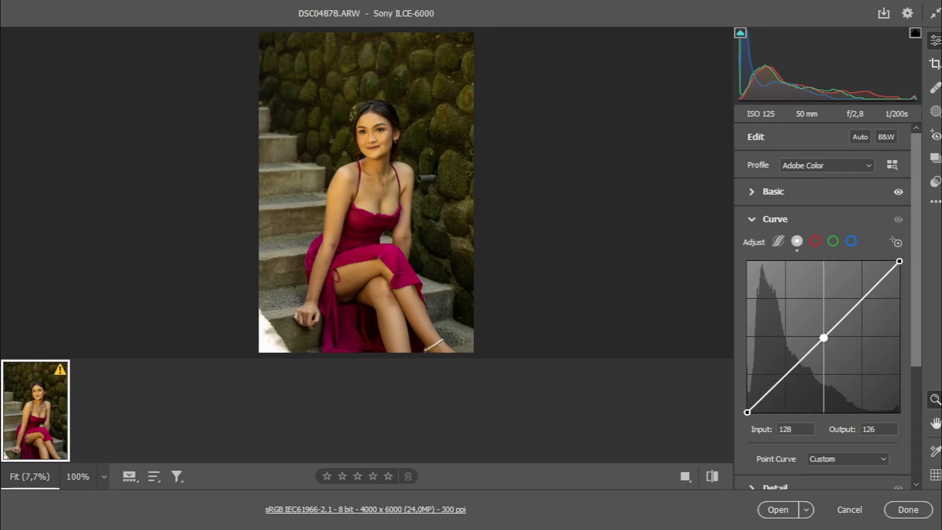
{"action": "left_click", "coordinate": [862, 299]}
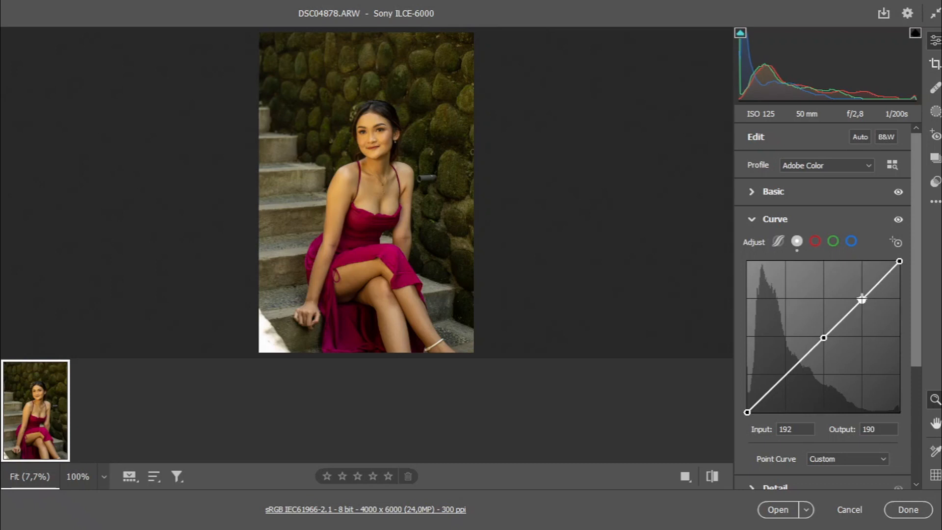
{"action": "left_click", "coordinate": [786, 374]}
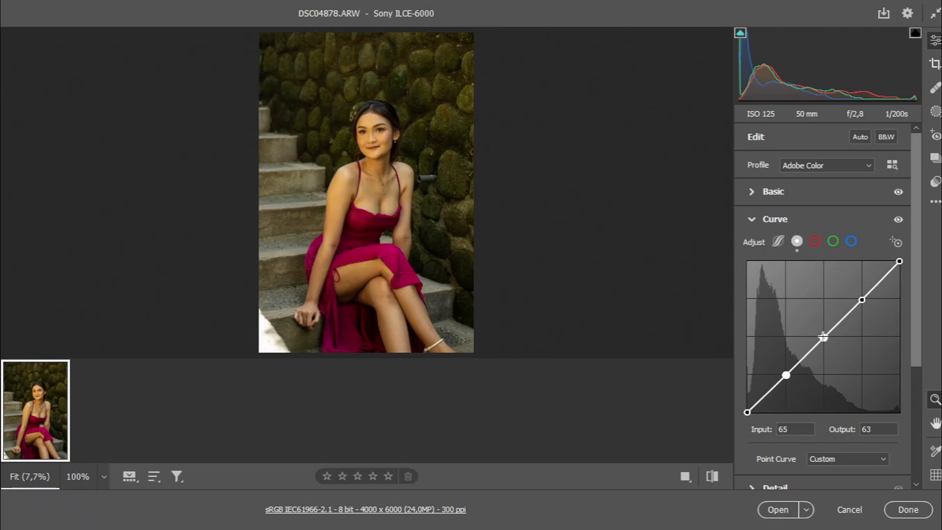
Step: Shape the tone curve by moving the midtone point to 108/125, the shadow point to 41/33 and the highlight point to 194/187
{"action": "mouse_move", "coordinate": [823, 337]}
{"action": "left_mouse_down"}
{"action": "mouse_move", "coordinate": [810, 319]}
{"action": "mouse_move", "coordinate": [813, 340]}
{"action": "left_mouse_up"}
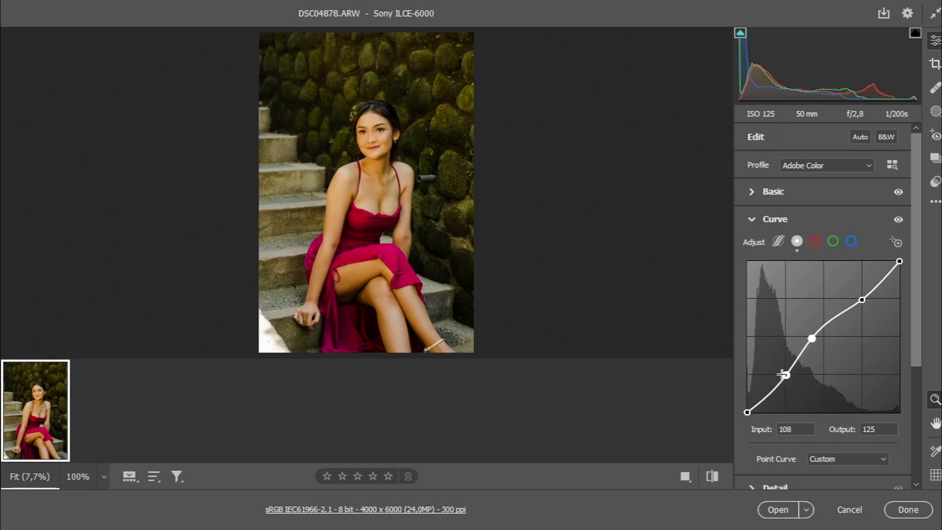
{"action": "left_click_drag", "start_coordinate": [786, 375], "coordinate": [772, 393]}
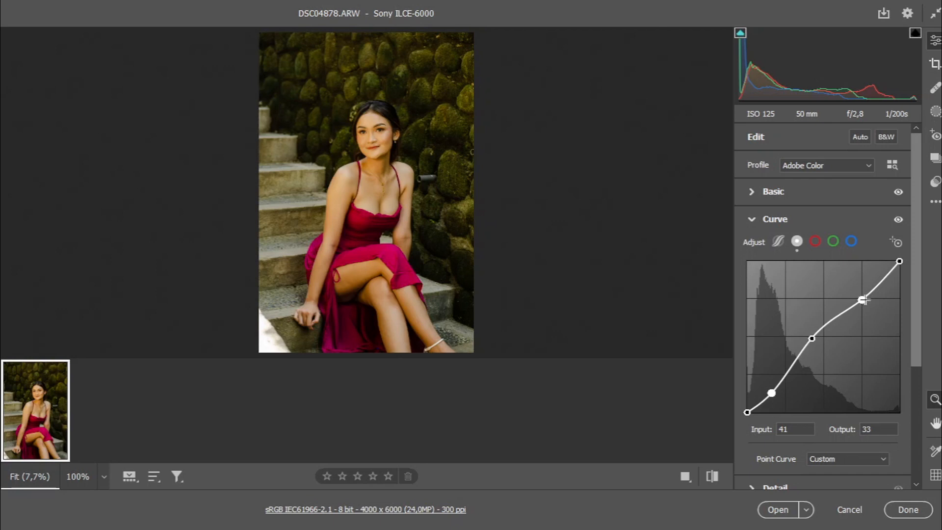
{"action": "mouse_move", "coordinate": [862, 299]}
{"action": "left_mouse_down"}
{"action": "mouse_move", "coordinate": [869, 309]}
{"action": "mouse_move", "coordinate": [863, 301]}
{"action": "left_mouse_up"}
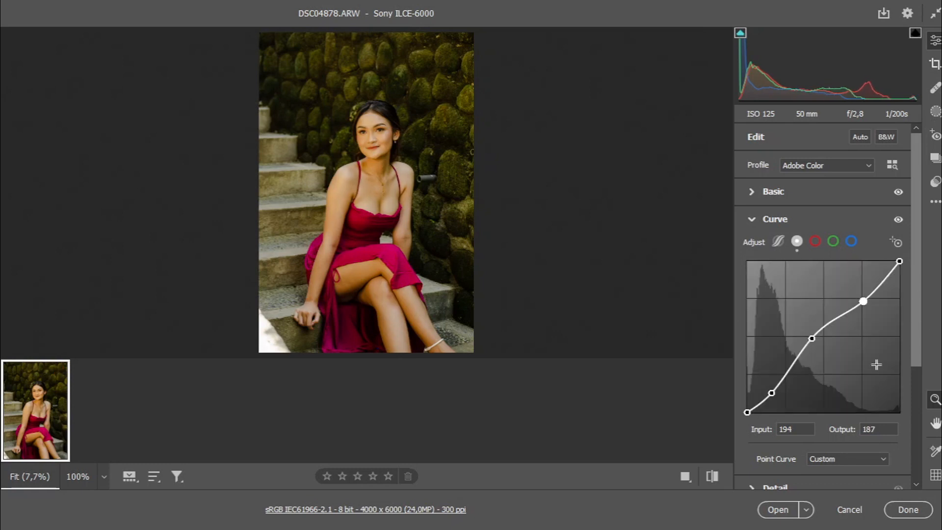
{"action": "left_click", "coordinate": [751, 219]}
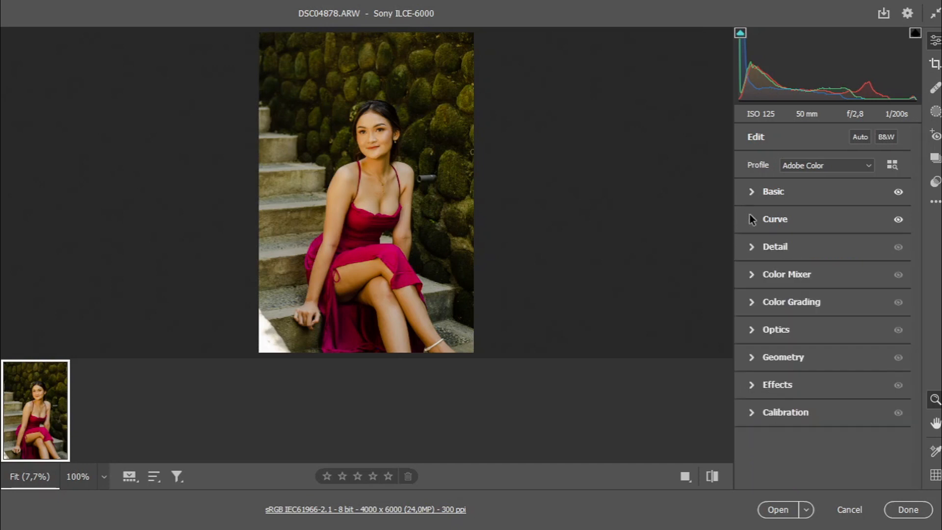
Step: Increase the photo's Sharpening along with its Radius and Detail, and raise Noise Reduction
{"action": "left_click", "coordinate": [752, 247]}
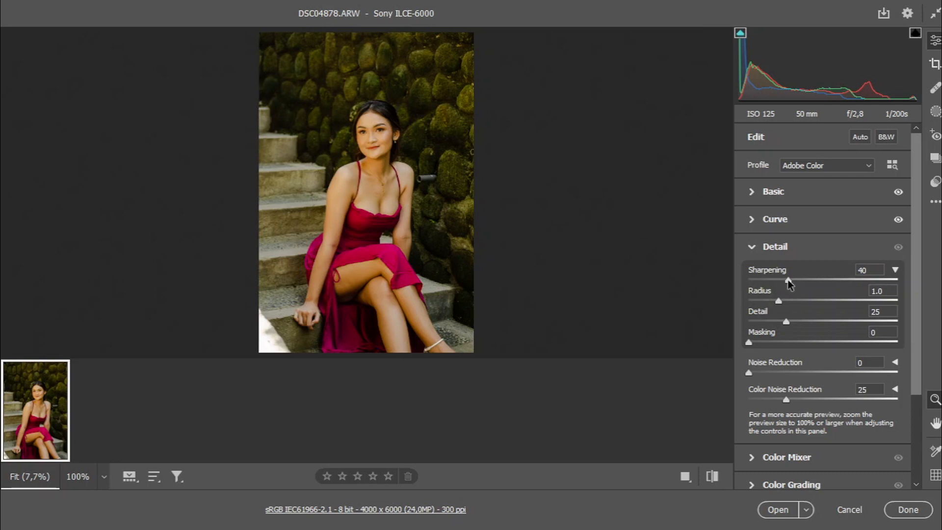
{"action": "left_click_drag", "start_coordinate": [792, 277], "coordinate": [808, 282]}
{"action": "left_click_drag", "start_coordinate": [776, 303], "coordinate": [835, 302]}
{"action": "left_click_drag", "start_coordinate": [787, 321], "coordinate": [816, 322]}
{"action": "left_click_drag", "start_coordinate": [749, 373], "coordinate": [800, 374]}
{"action": "left_click", "coordinate": [753, 247]}
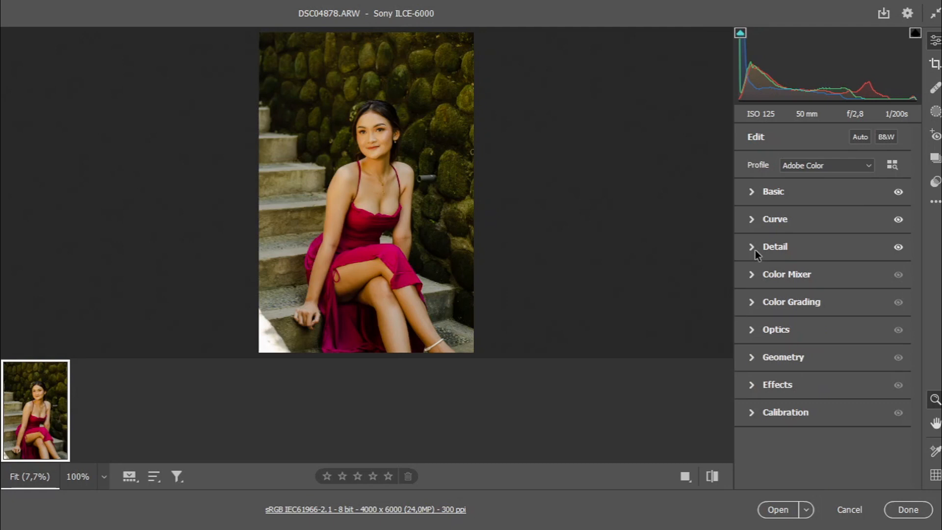
Step: Set the HSL saturation of Reds to +20, Oranges +30, Yellows -30, Greens +8 and Purples -45, and slightly reduce Magentas
{"action": "left_click", "coordinate": [753, 275]}
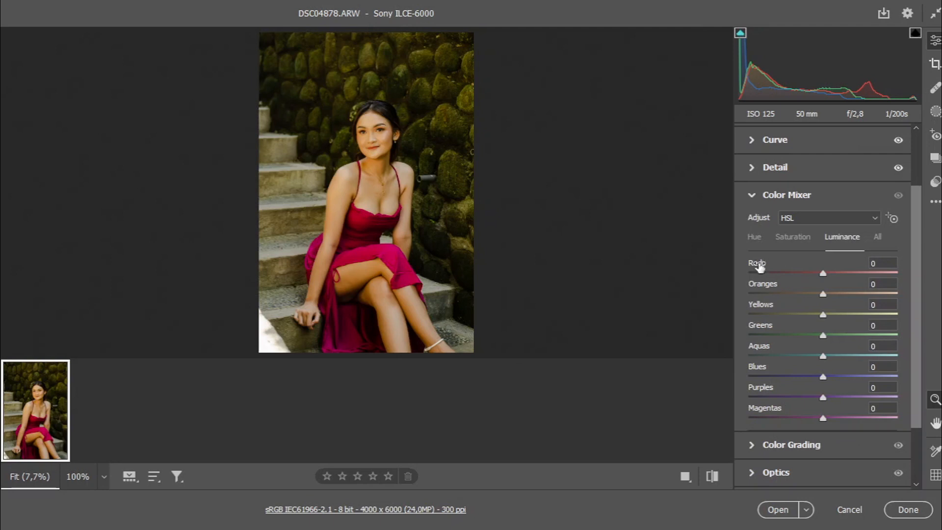
{"action": "left_click", "coordinate": [784, 240]}
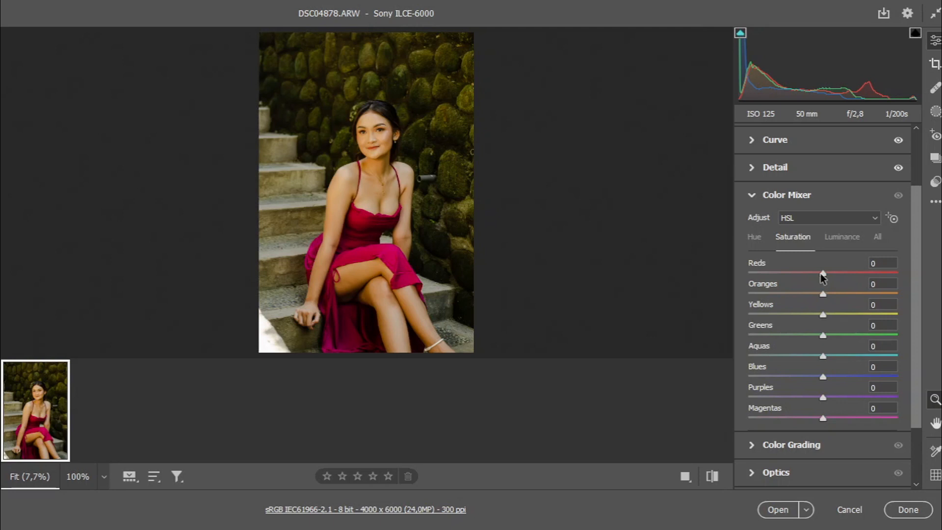
{"action": "left_click_drag", "start_coordinate": [821, 274], "coordinate": [834, 273]}
{"action": "left_click_drag", "start_coordinate": [823, 293], "coordinate": [845, 295]}
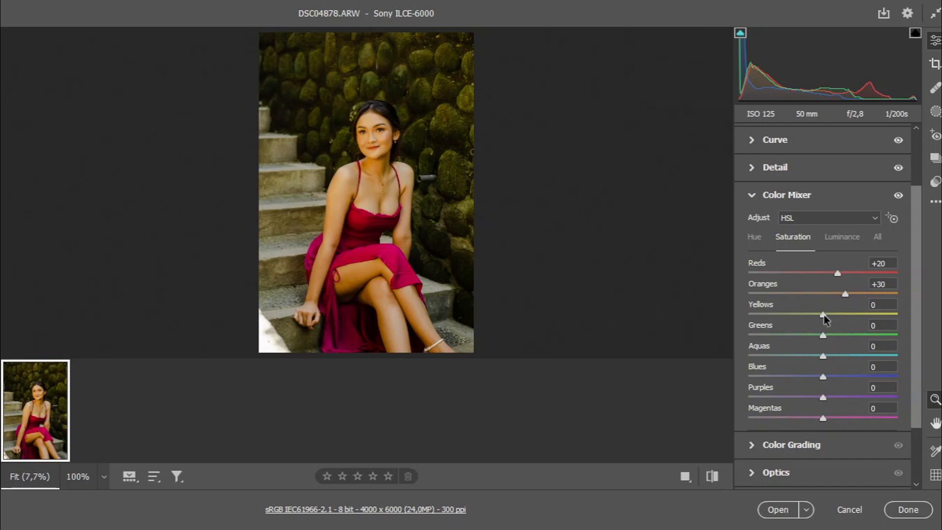
{"action": "left_click_drag", "start_coordinate": [824, 318], "coordinate": [802, 318]}
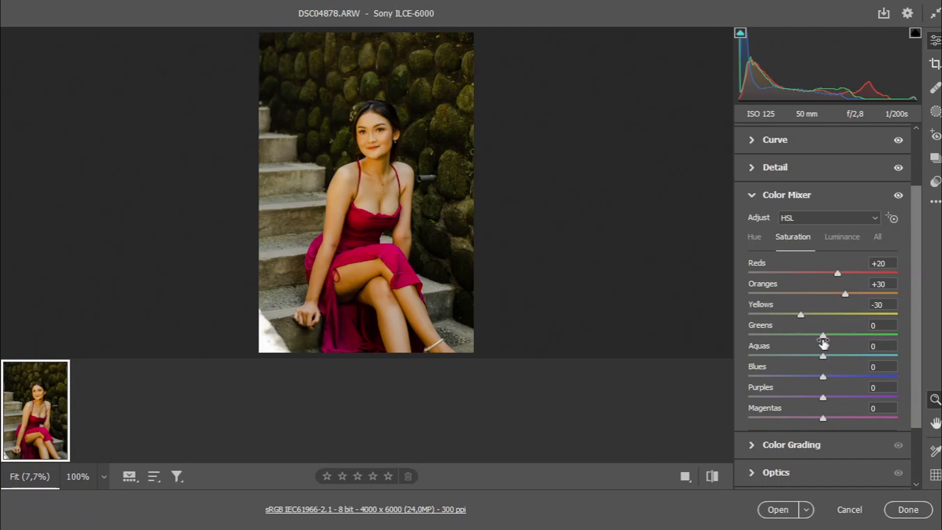
{"action": "left_click_drag", "start_coordinate": [823, 335], "coordinate": [830, 338]}
{"action": "left_click_drag", "start_coordinate": [820, 398], "coordinate": [787, 395]}
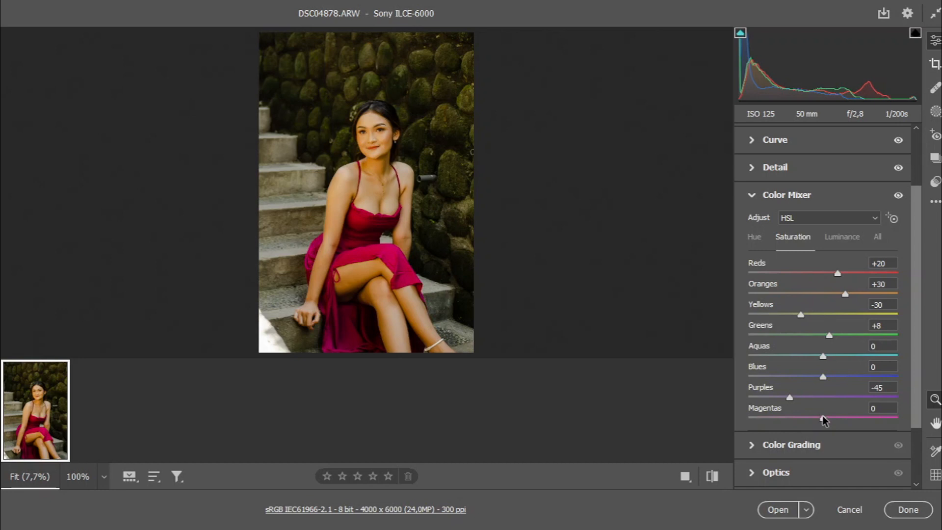
{"action": "left_click_drag", "start_coordinate": [823, 417], "coordinate": [813, 417]}
Step: Set the HSL hue of Reds to -30
{"action": "left_click", "coordinate": [754, 237]}
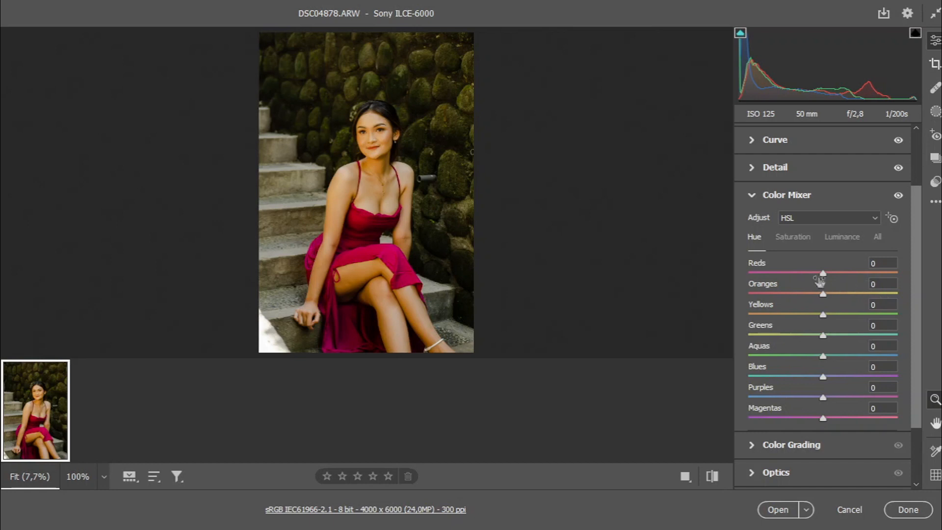
{"action": "left_click_drag", "start_coordinate": [823, 273], "coordinate": [800, 275]}
{"action": "key", "text": "ctrl+plus"}
{"action": "key", "text": "ctrl+plus"}
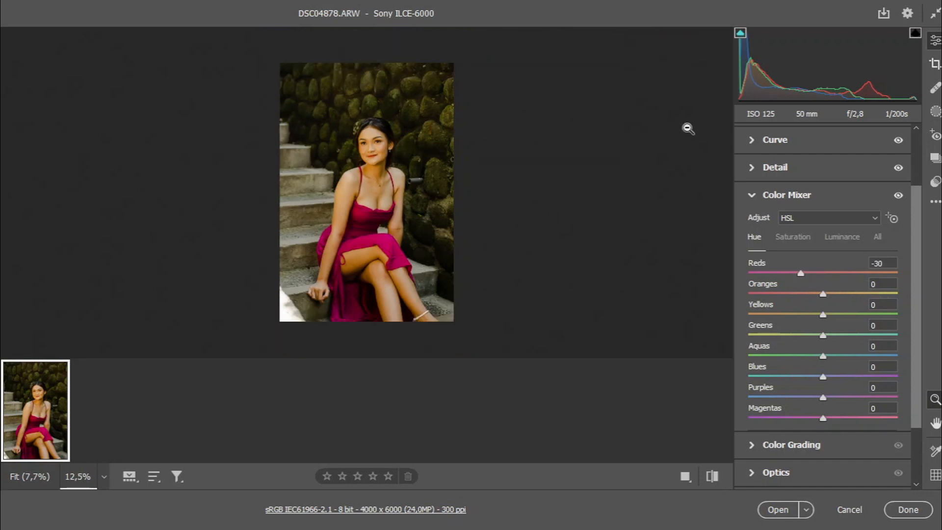
Step: Test the HSL hue of Reds at +46 while checking the face up close, and return it to -30
{"action": "key", "text": "space"}
{"action": "left_click_drag", "start_coordinate": [561, 161], "coordinate": [598, 378]}
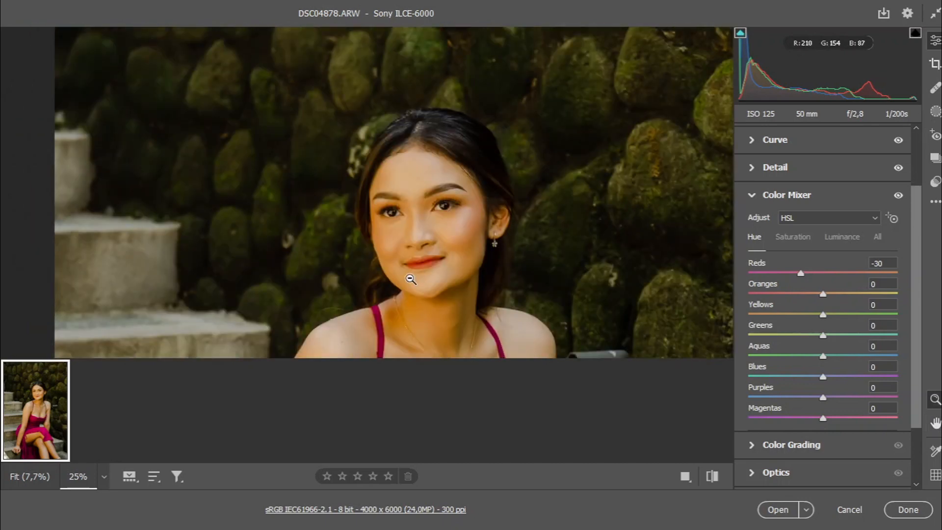
{"action": "key", "text": "ctrl+plus"}
{"action": "left_click_drag", "start_coordinate": [510, 280], "coordinate": [458, 243]}
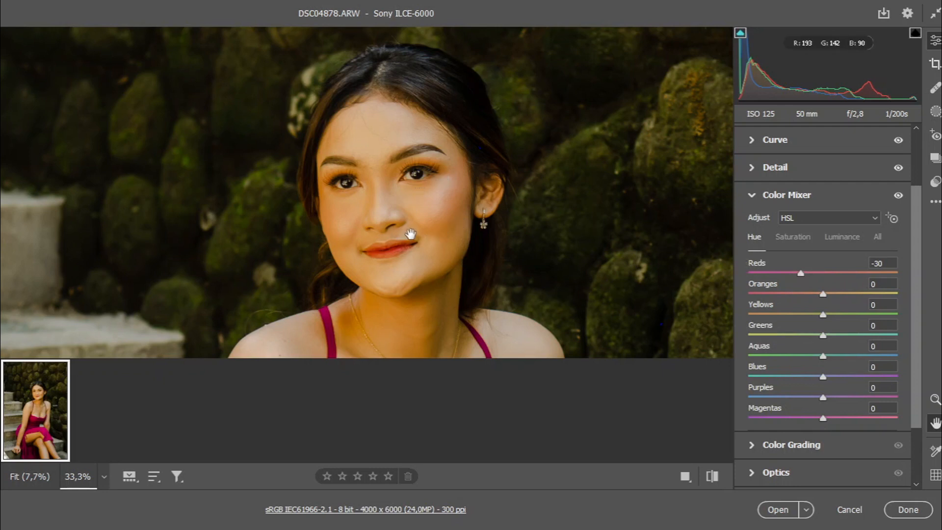
{"action": "mouse_move", "coordinate": [800, 273]}
{"action": "left_mouse_down"}
{"action": "mouse_move", "coordinate": [819, 273]}
{"action": "mouse_move", "coordinate": [743, 274]}
{"action": "mouse_move", "coordinate": [801, 272]}
{"action": "left_mouse_up"}
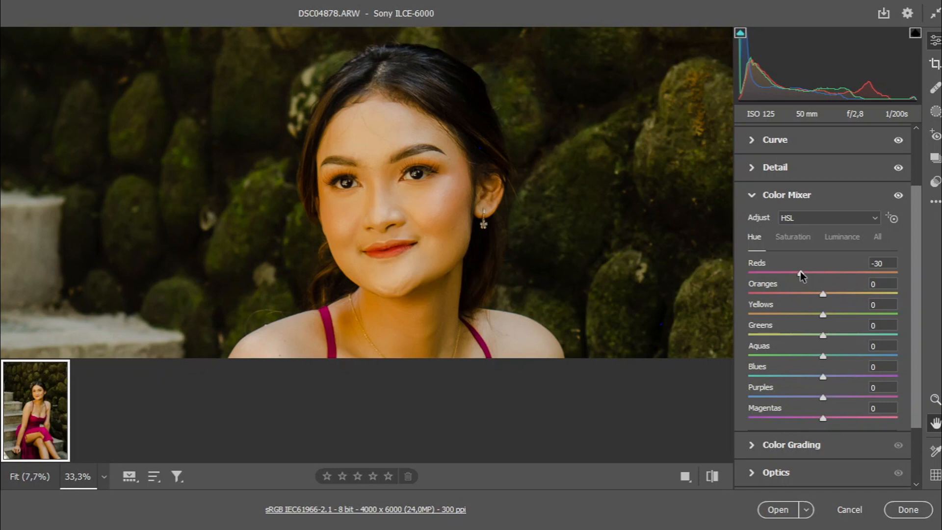
{"action": "left_click_drag", "start_coordinate": [801, 272], "coordinate": [856, 271]}
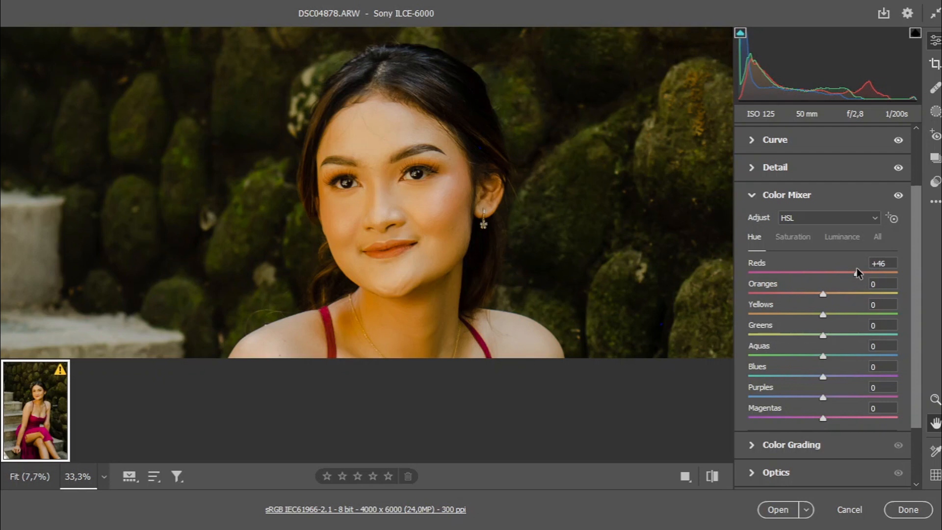
{"action": "left_click_drag", "start_coordinate": [854, 269], "coordinate": [799, 273]}
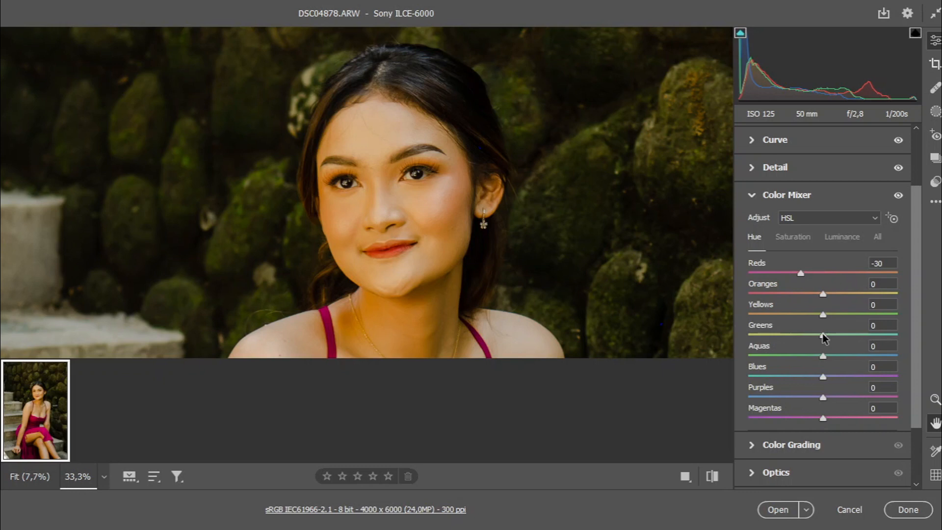
Step: Set the HSL hue of Greens to +41 and lower the hues of Purples and Magentas
{"action": "key", "text": "ctrl+minus"}
{"action": "key", "text": "ctrl+minus"}
{"action": "key", "text": "ctrl+minus"}
{"action": "key", "text": "ctrl+minus"}
{"action": "key", "text": "ctrl+minus"}
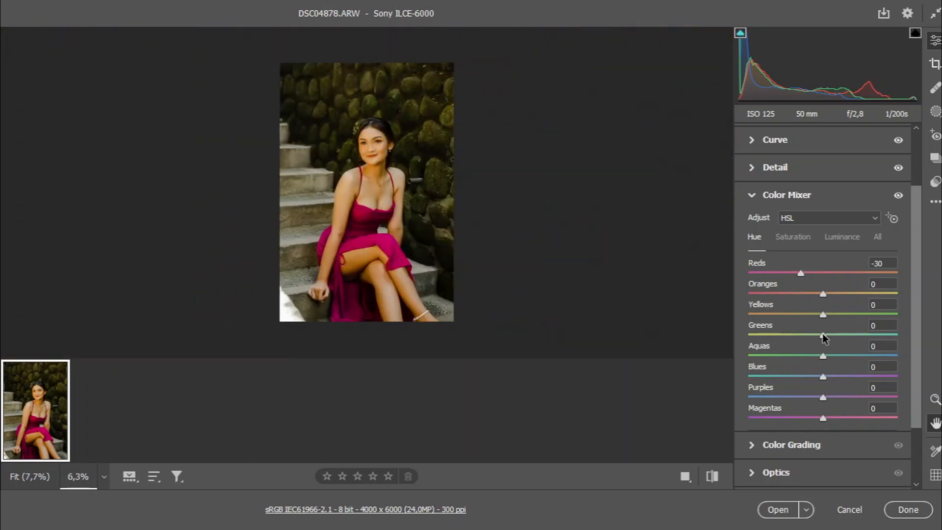
{"action": "left_click_drag", "start_coordinate": [824, 334], "coordinate": [855, 336]}
{"action": "left_click_drag", "start_coordinate": [819, 396], "coordinate": [805, 395]}
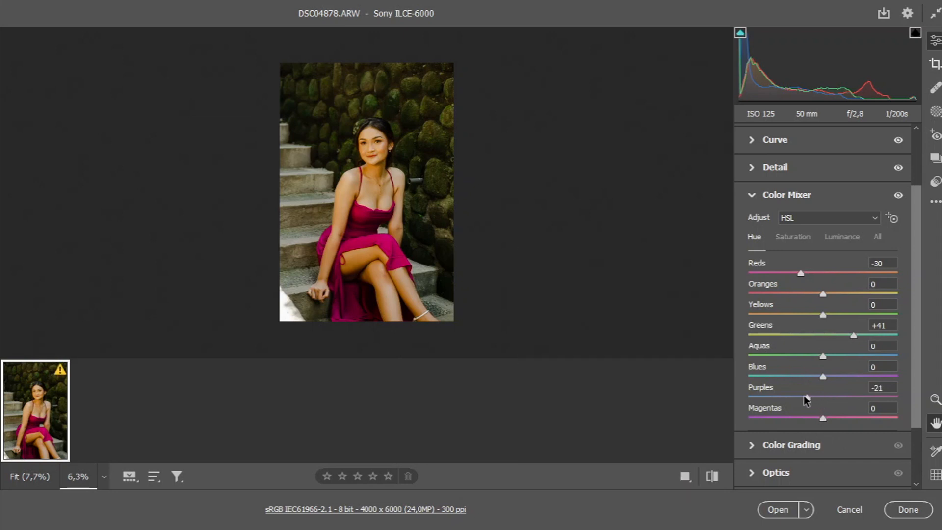
{"action": "left_click_drag", "start_coordinate": [804, 395], "coordinate": [804, 397]}
{"action": "left_click_drag", "start_coordinate": [824, 419], "coordinate": [801, 419]}
Step: Set the HSL luminance of Reds to +25, Oranges +17, Yellows -26, Blues -25, Purples -25 and Magentas -35
{"action": "left_click", "coordinate": [834, 239]}
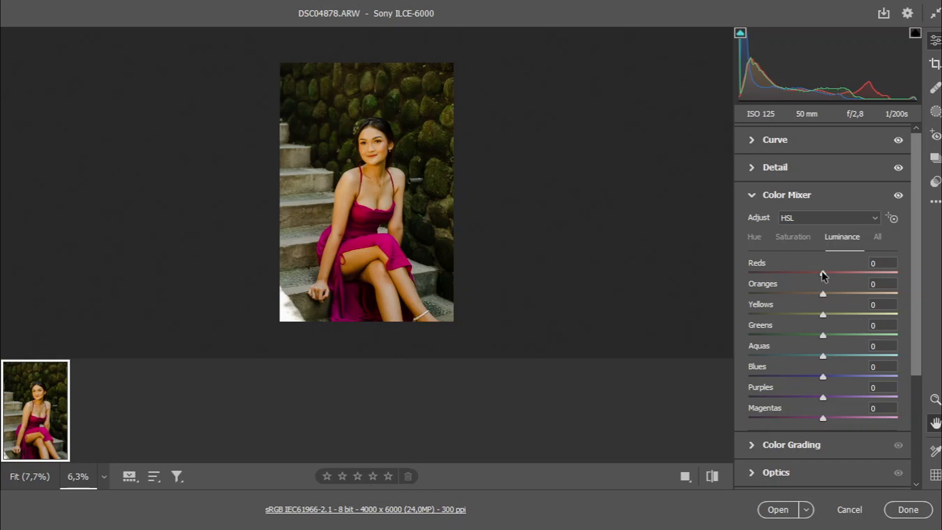
{"action": "key", "text": "ctrl+plus"}
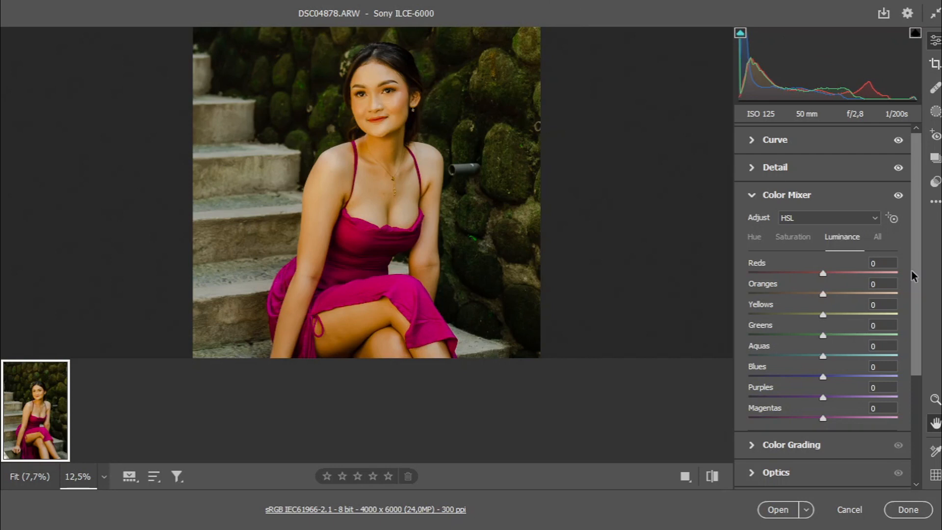
{"action": "left_click_drag", "start_coordinate": [823, 277], "coordinate": [833, 277]}
{"action": "left_click_drag", "start_coordinate": [825, 277], "coordinate": [842, 274]}
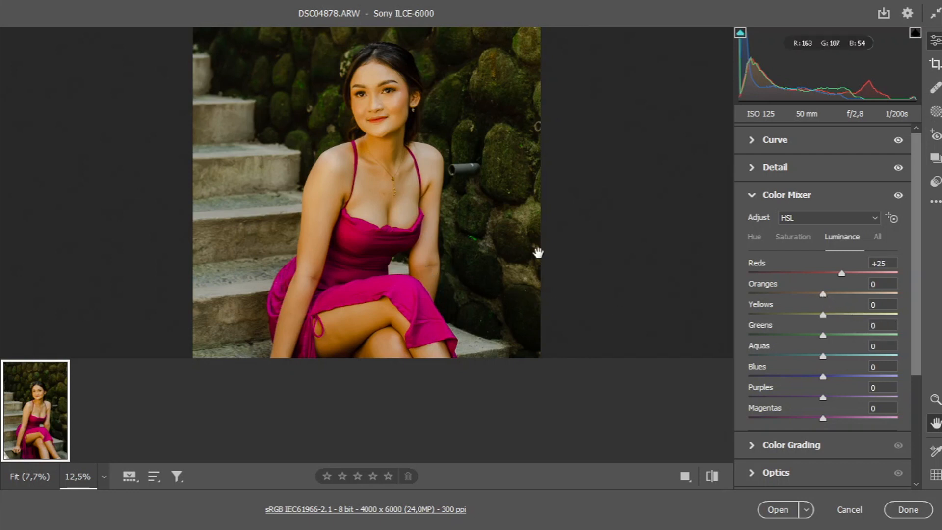
{"action": "mouse_move", "coordinate": [824, 297]}
{"action": "left_mouse_down"}
{"action": "mouse_move", "coordinate": [877, 297]}
{"action": "mouse_move", "coordinate": [776, 295]}
{"action": "mouse_move", "coordinate": [834, 295]}
{"action": "left_mouse_up"}
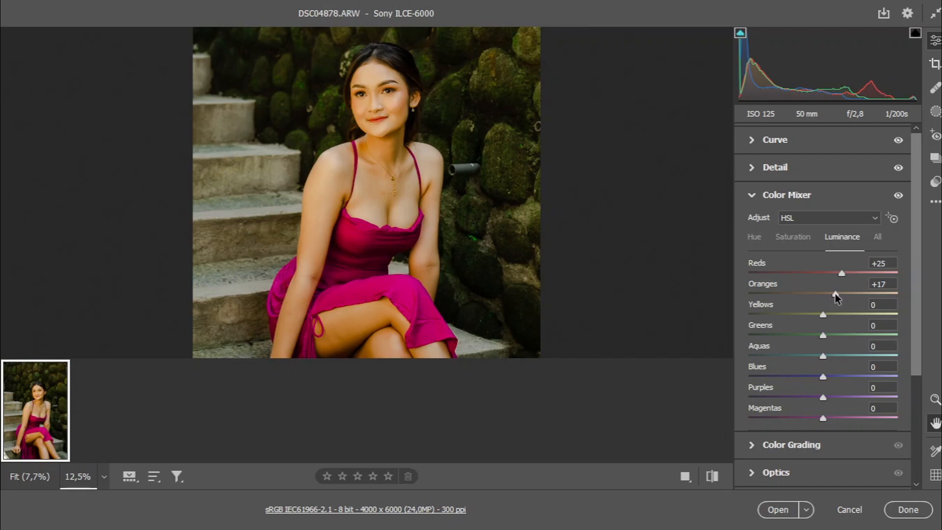
{"action": "left_click_drag", "start_coordinate": [823, 314], "coordinate": [804, 315]}
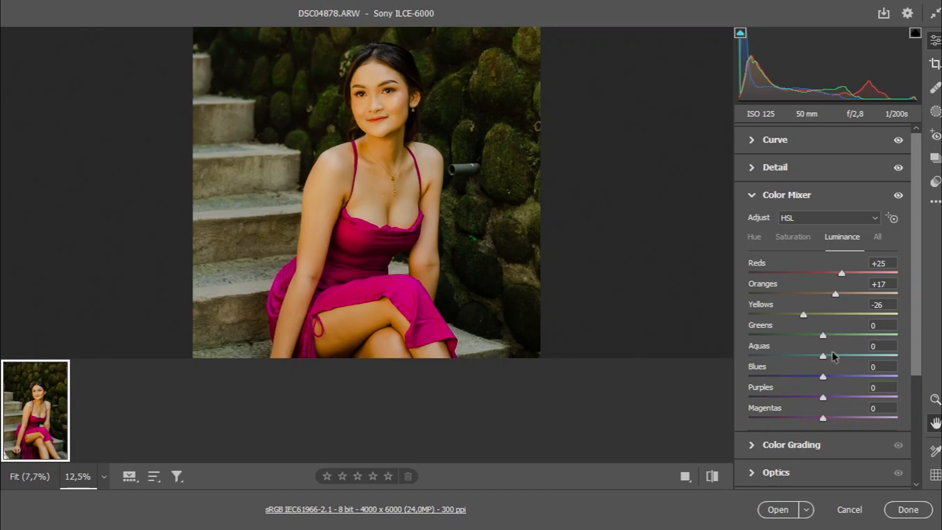
{"action": "left_click_drag", "start_coordinate": [823, 377], "coordinate": [803, 378]}
{"action": "left_click_drag", "start_coordinate": [823, 398], "coordinate": [796, 418]}
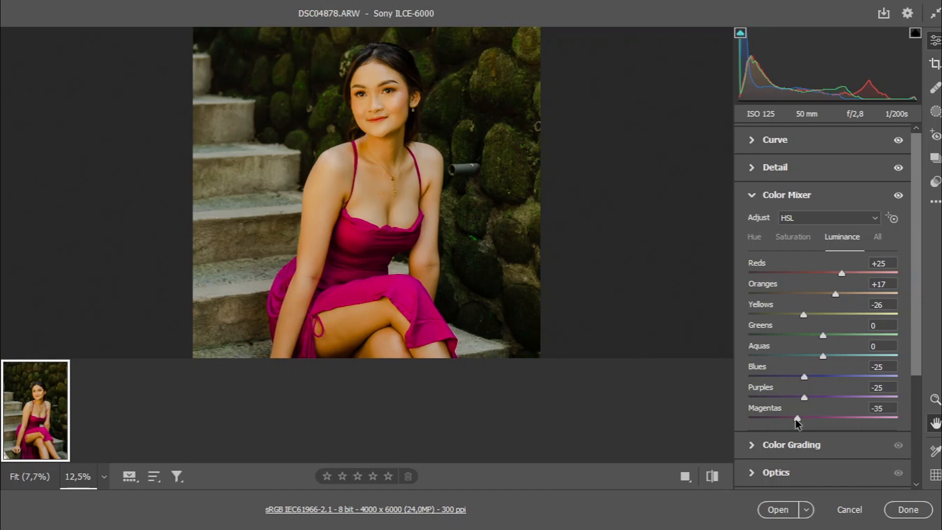
Step: Tint the shadows in Color Grading with hue 207, saturation 9 and luminance 9
{"action": "left_click", "coordinate": [757, 196]}
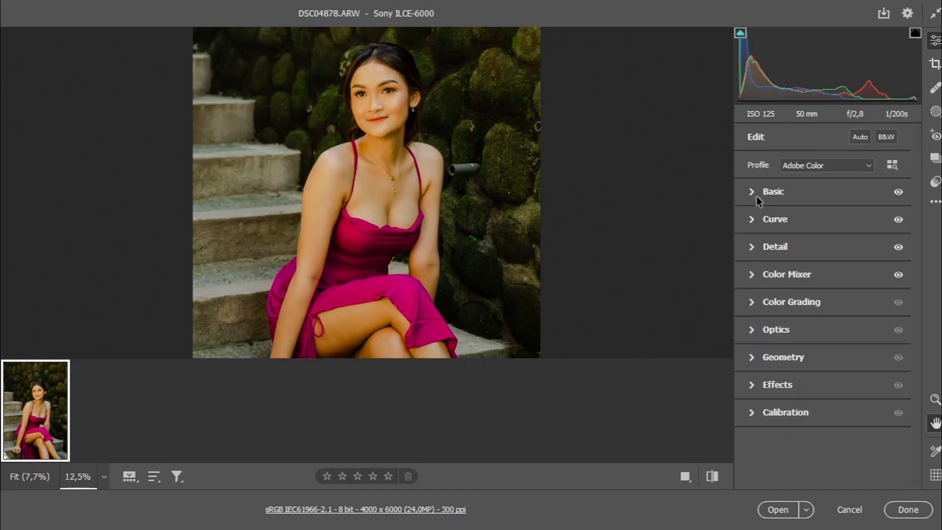
{"action": "left_click", "coordinate": [751, 302]}
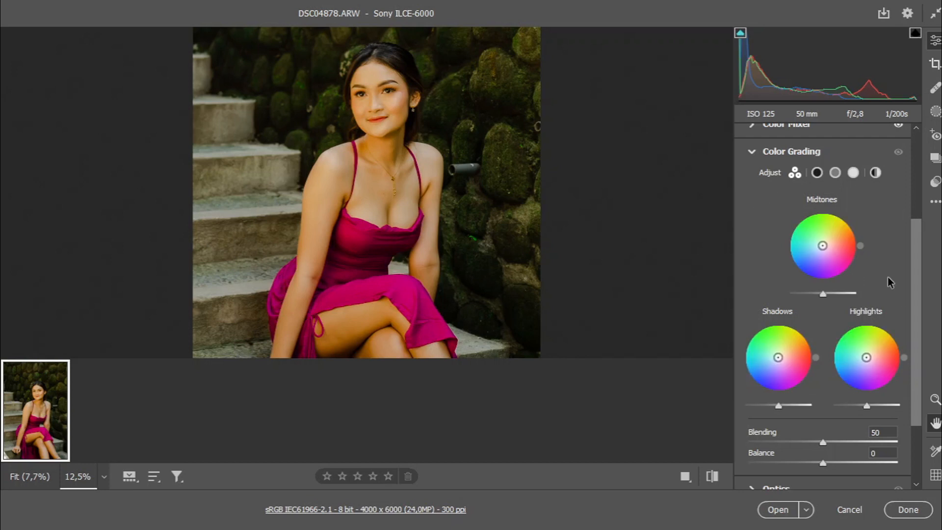
{"action": "left_click_drag", "start_coordinate": [911, 285], "coordinate": [911, 243]}
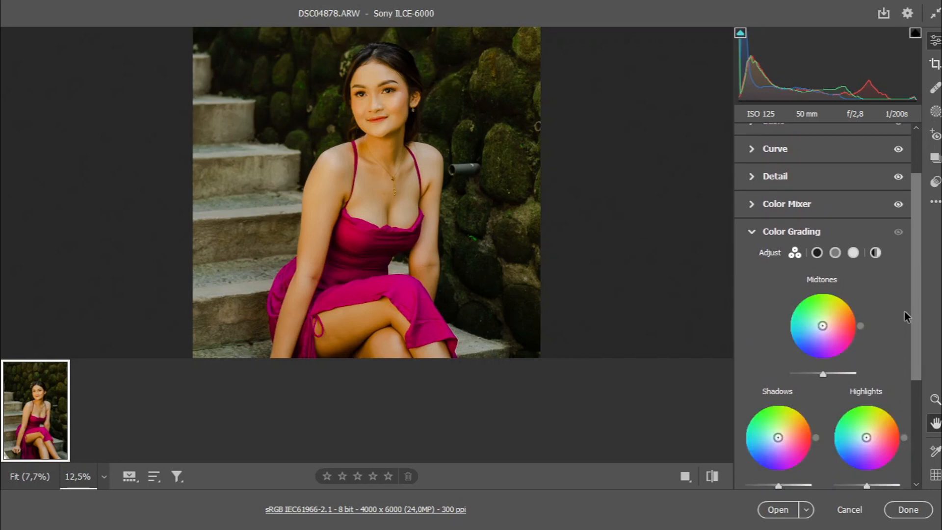
{"action": "left_click_drag", "start_coordinate": [916, 211], "coordinate": [917, 267]}
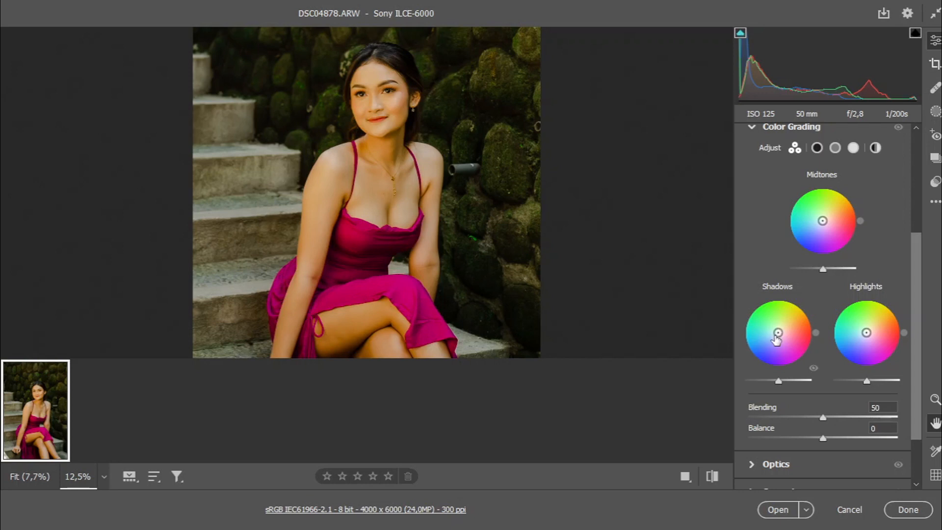
{"action": "left_click_drag", "start_coordinate": [776, 339], "coordinate": [775, 335]}
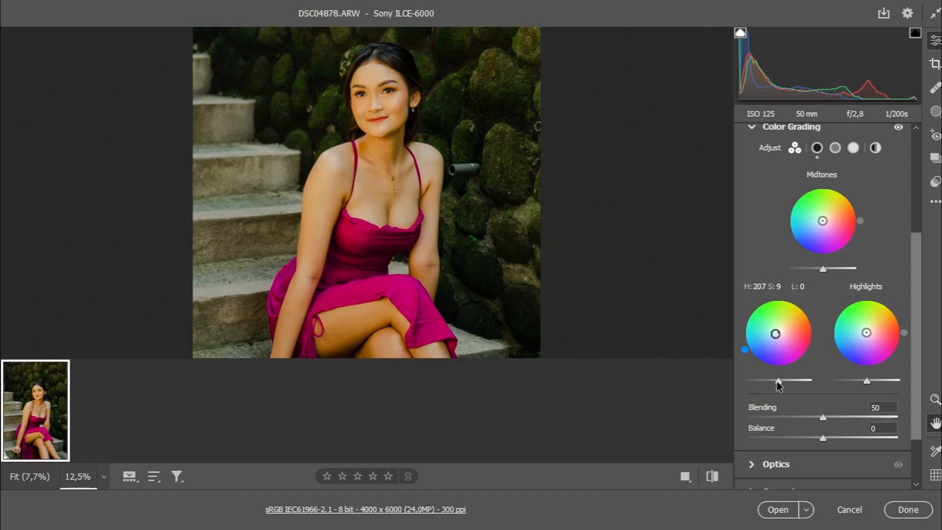
{"action": "left_click_drag", "start_coordinate": [778, 381], "coordinate": [781, 382]}
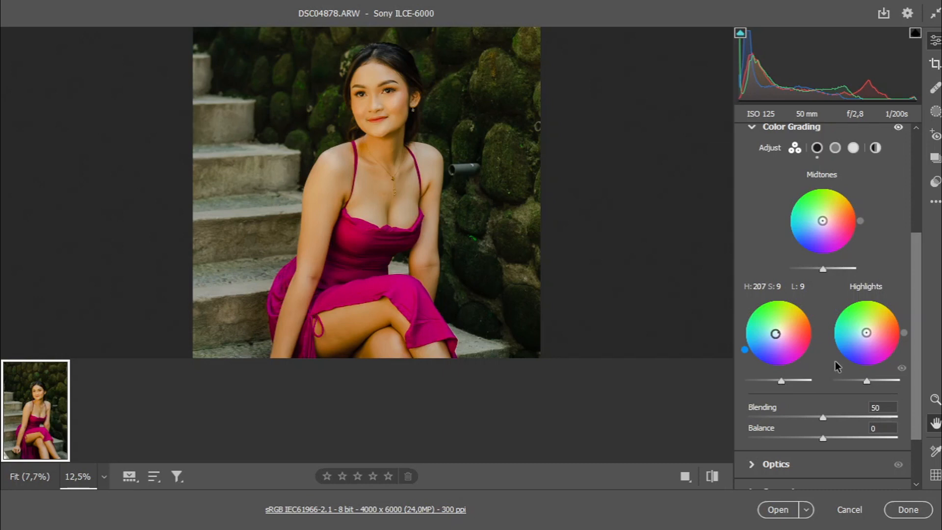
Step: Tint the Color Grading highlights with hue 225, saturation 25 and luminance 28
{"action": "left_click_drag", "start_coordinate": [867, 333], "coordinate": [862, 337]}
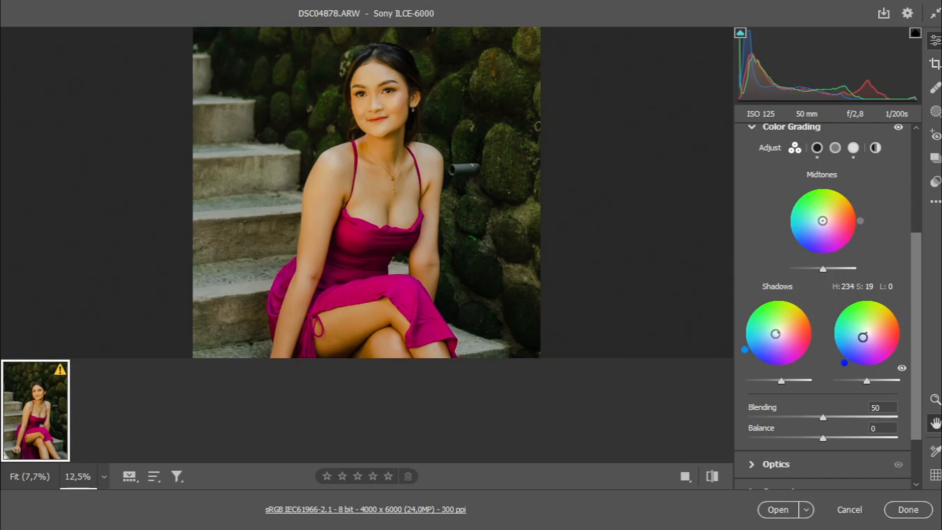
{"action": "left_click_drag", "start_coordinate": [862, 337], "coordinate": [861, 337]}
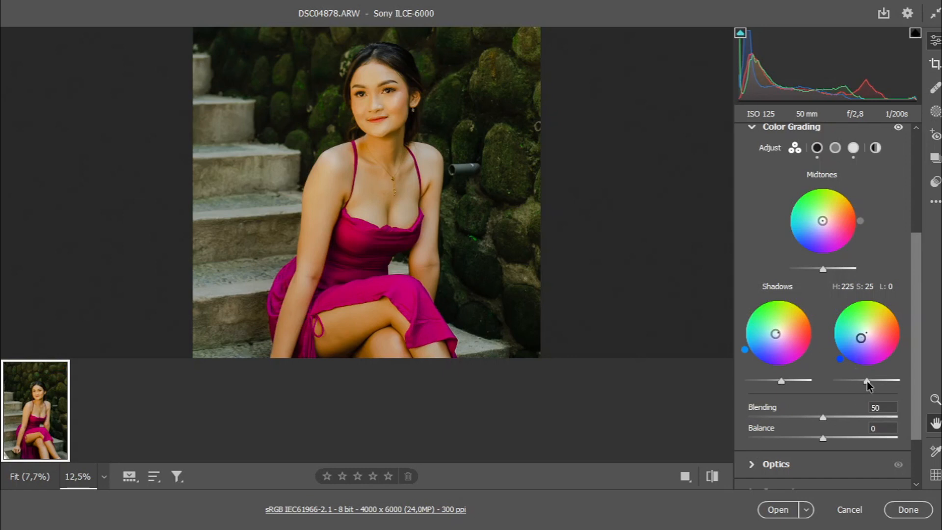
{"action": "left_click_drag", "start_coordinate": [867, 381], "coordinate": [874, 379]}
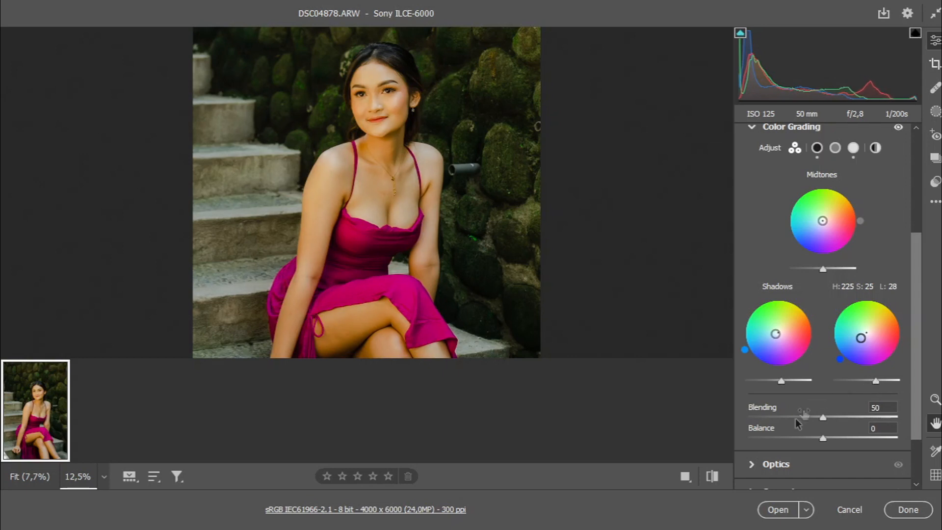
Step: Set the Color Grading Blending to 60 and Balance to -30, and collapse the Color Grading settings
{"action": "mouse_move", "coordinate": [824, 417]}
{"action": "left_mouse_down"}
{"action": "mouse_move", "coordinate": [799, 417]}
{"action": "mouse_move", "coordinate": [838, 417]}
{"action": "left_mouse_up"}
{"action": "left_click_drag", "start_coordinate": [838, 416], "coordinate": [837, 417]}
{"action": "left_click_drag", "start_coordinate": [824, 440], "coordinate": [803, 441]}
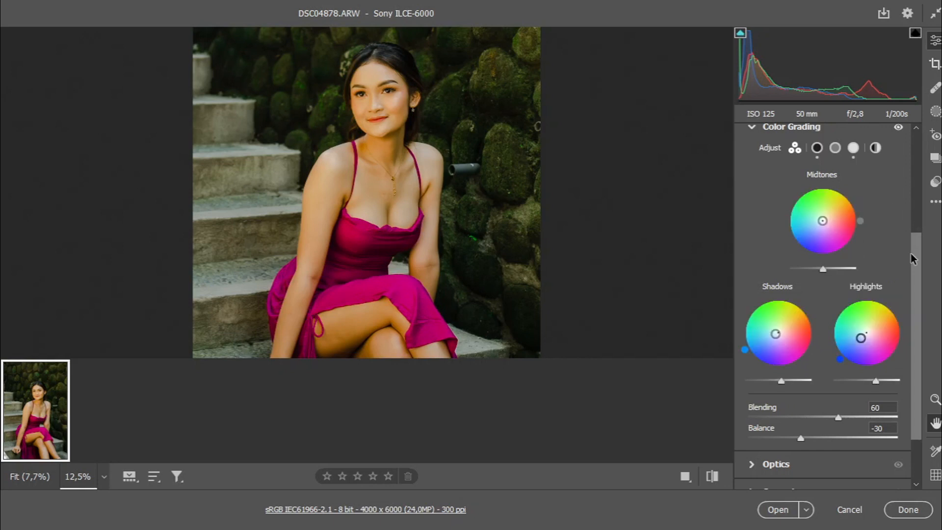
{"action": "scroll", "coordinate": [795, 204], "scroll_direction": "up", "scroll_amount": 3}
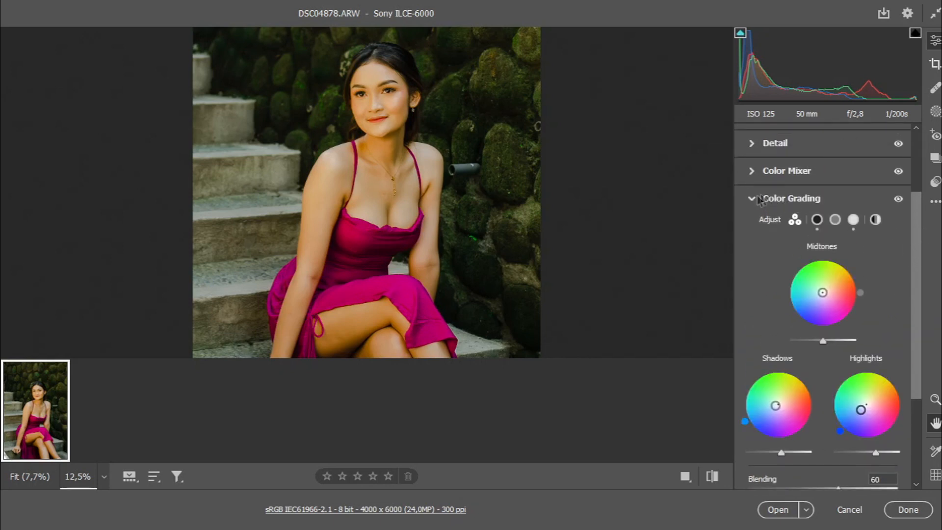
{"action": "left_click_drag", "start_coordinate": [916, 213], "coordinate": [922, 242]}
{"action": "scroll", "coordinate": [923, 280], "scroll_direction": "up", "scroll_amount": 5}
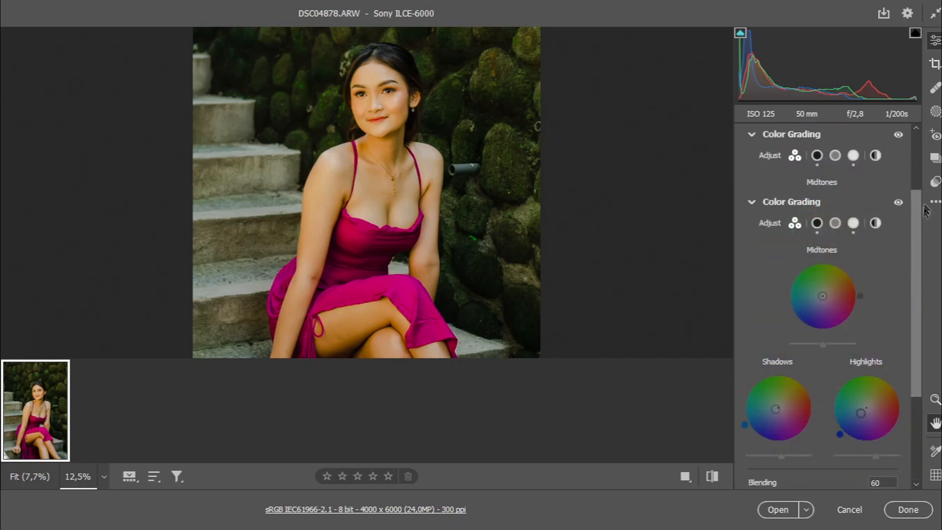
{"action": "left_click", "coordinate": [749, 230]}
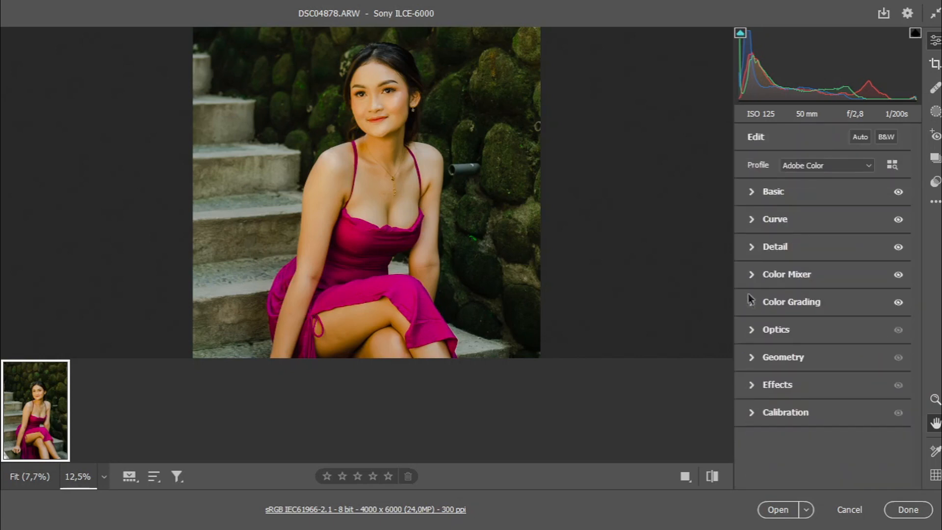
Step: Enable chromatic aberration removal and lens profile corrections in the Optics settings
{"action": "left_click", "coordinate": [750, 332]}
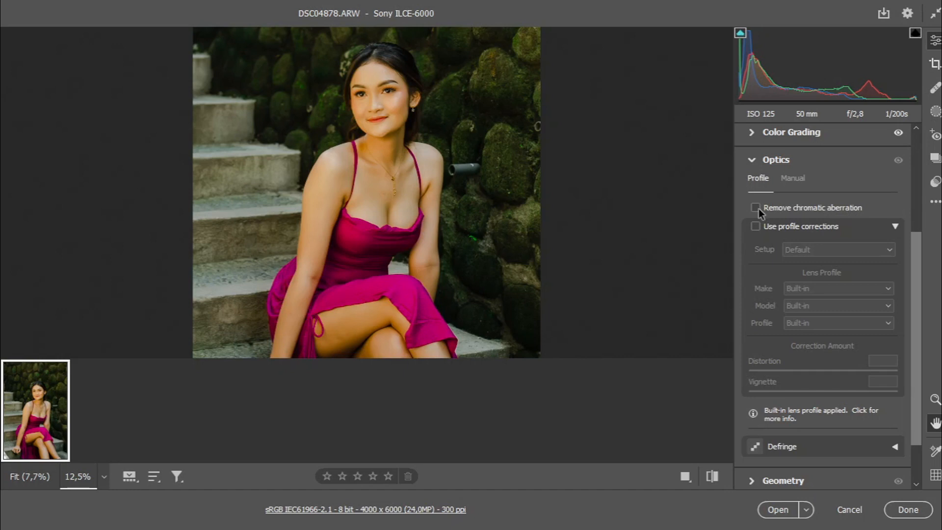
{"action": "mouse_move", "coordinate": [758, 208]}
{"action": "left_click", "coordinate": [754, 208]}
{"action": "left_click", "coordinate": [756, 226]}
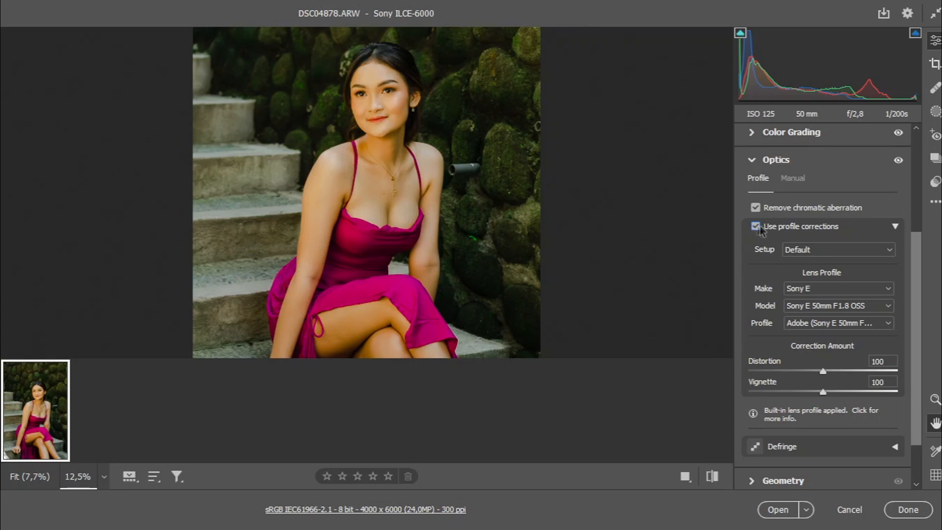
{"action": "key", "text": "z"}
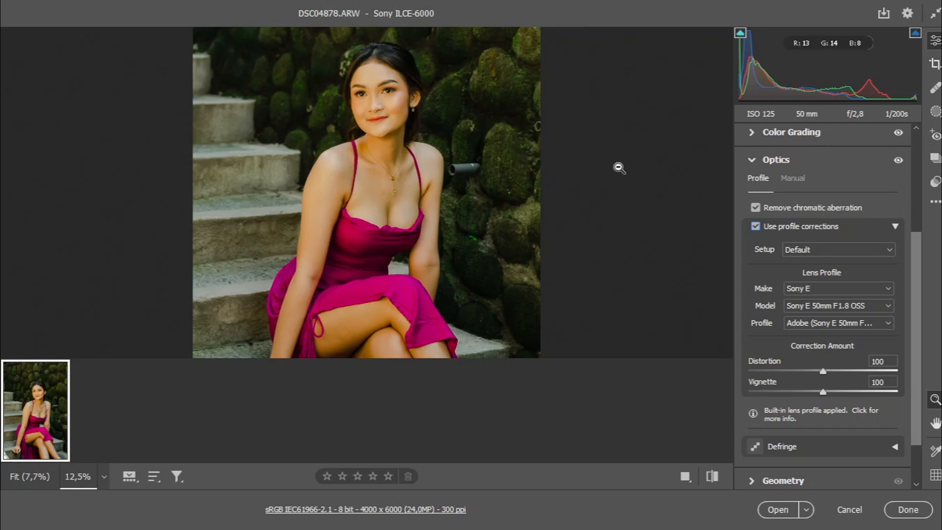
{"action": "left_click", "coordinate": [752, 160]}
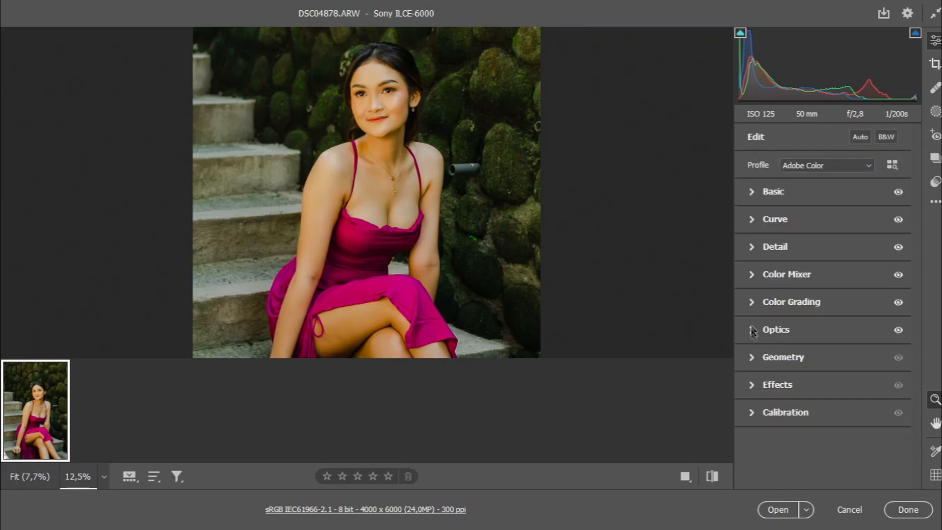
Step: Look at the Geometry options, and try an Effects Vignetting of +27 before resetting it to 0
{"action": "left_click", "coordinate": [752, 357]}
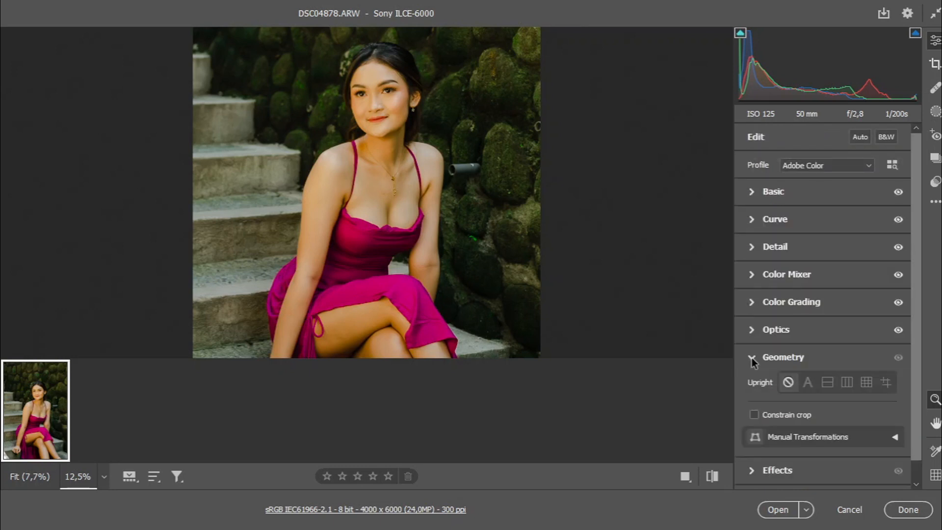
{"action": "left_click", "coordinate": [751, 357]}
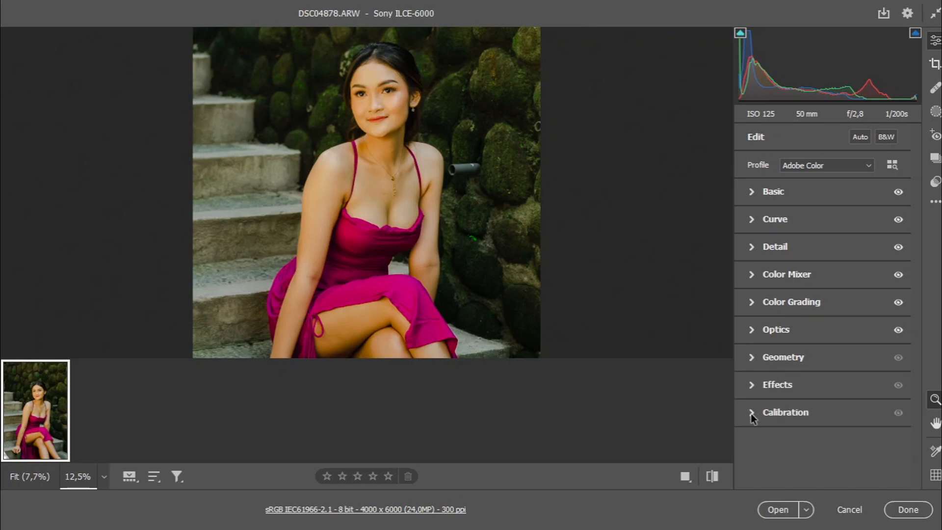
{"action": "left_click", "coordinate": [750, 386]}
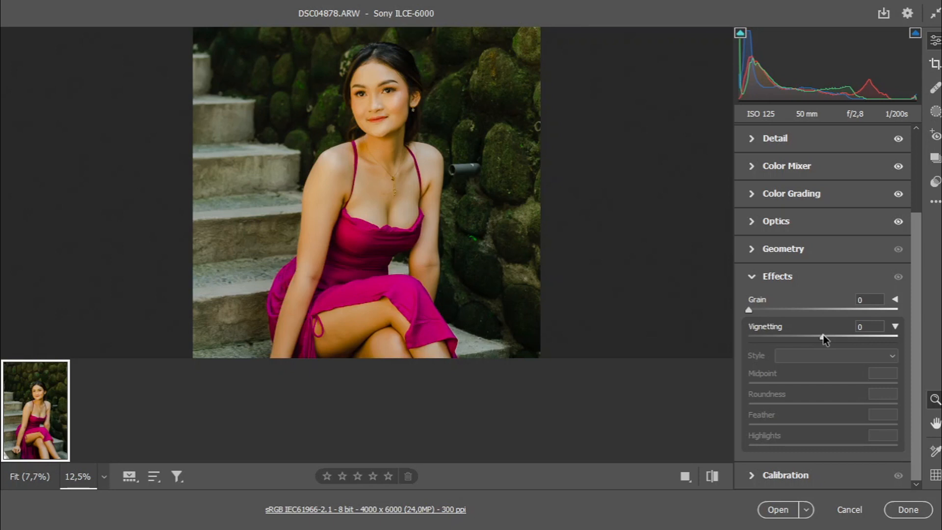
{"action": "left_click_drag", "start_coordinate": [824, 336], "coordinate": [844, 343]}
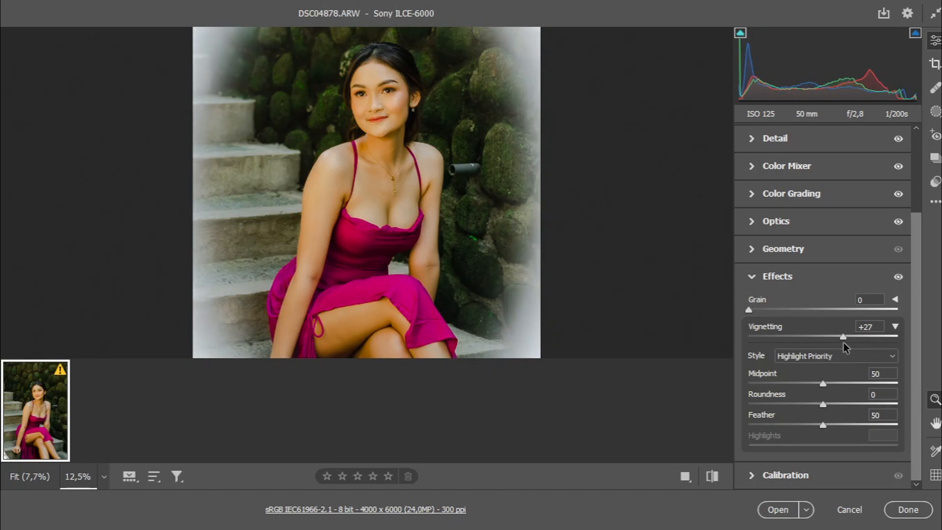
{"action": "double_click", "coordinate": [844, 342]}
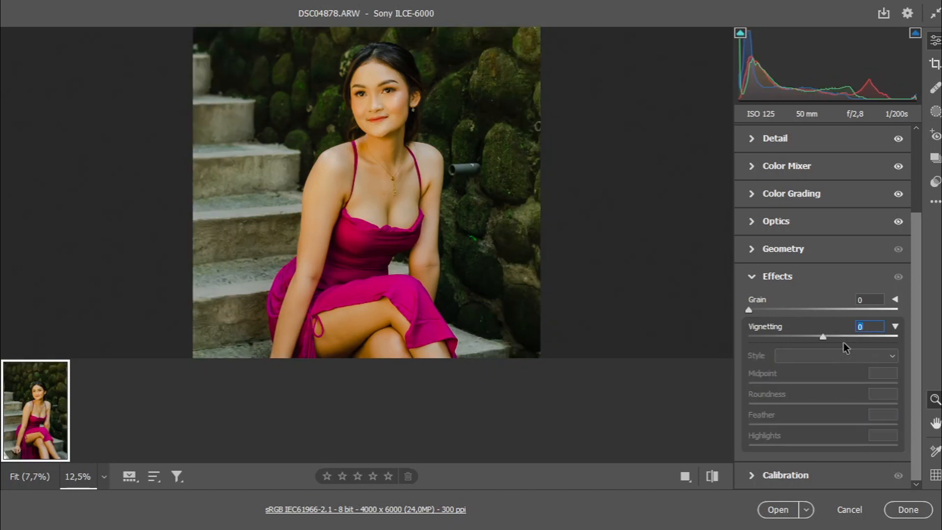
Step: Collapse the Effects settings and examine the graded portrait as a whole and up close around the face
{"action": "left_click", "coordinate": [750, 276]}
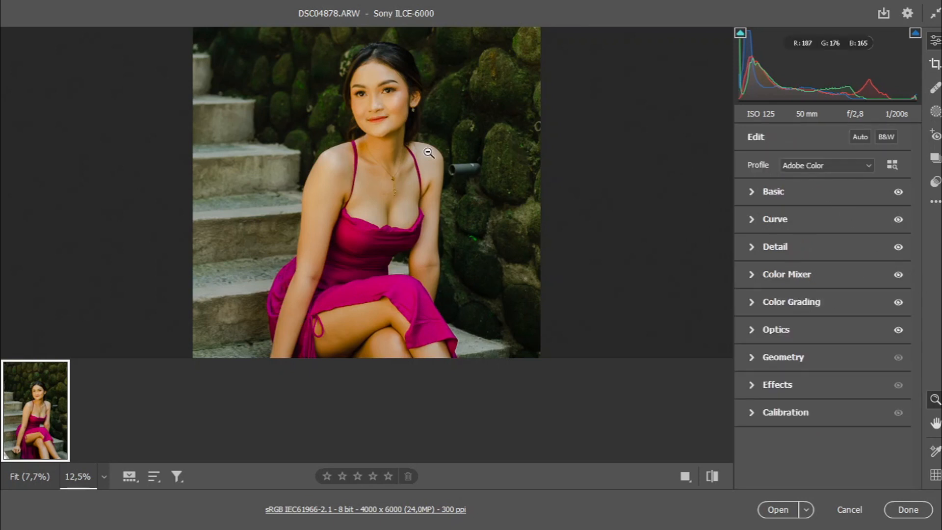
{"action": "left_click", "coordinate": [565, 187], "text": "alt"}
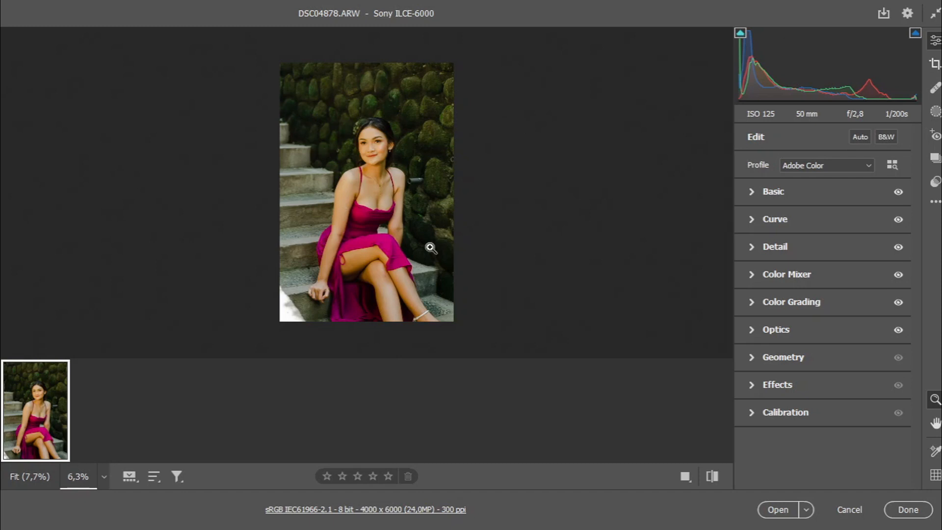
{"action": "left_click", "coordinate": [366, 156]}
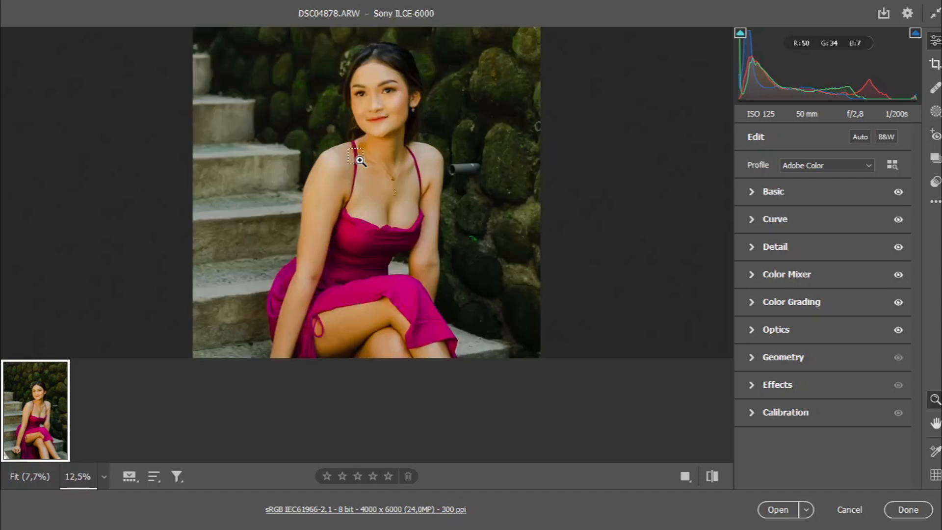
{"action": "left_click", "coordinate": [360, 161]}
{"action": "left_click", "coordinate": [935, 422]}
{"action": "left_click_drag", "start_coordinate": [604, 163], "coordinate": [381, 268]}
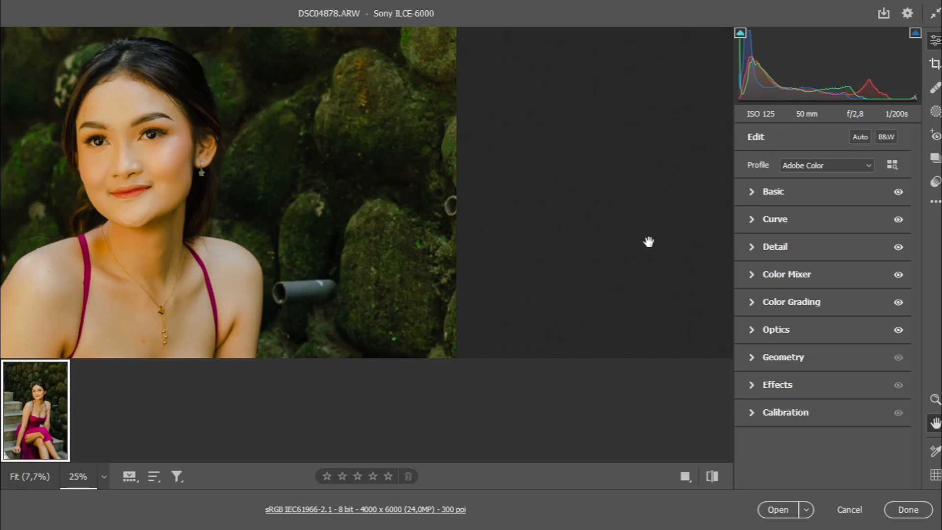
{"action": "left_click", "coordinate": [935, 202]}
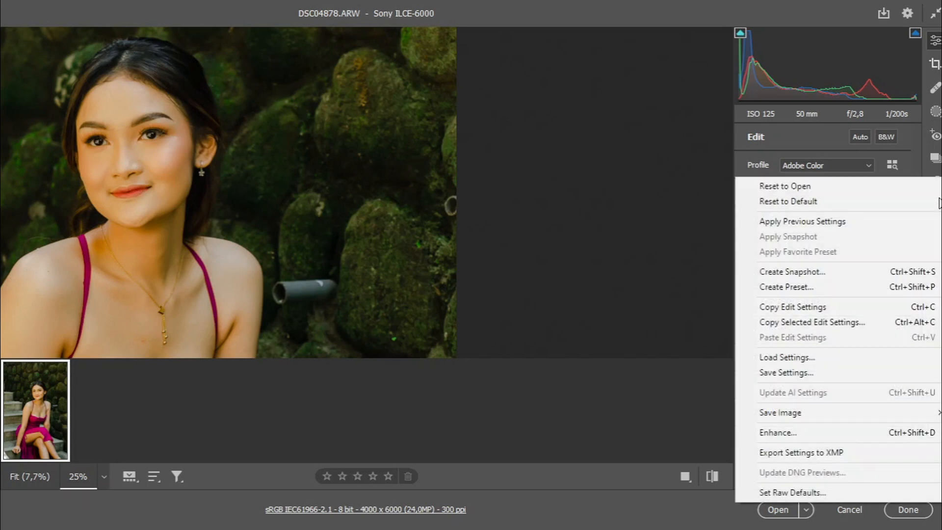
{"action": "left_click", "coordinate": [714, 305]}
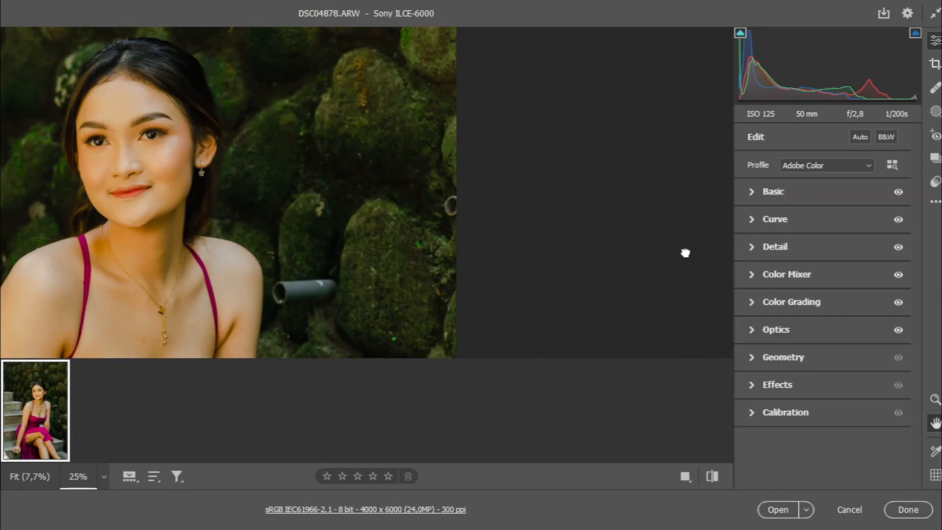
{"action": "left_click", "coordinate": [935, 202]}
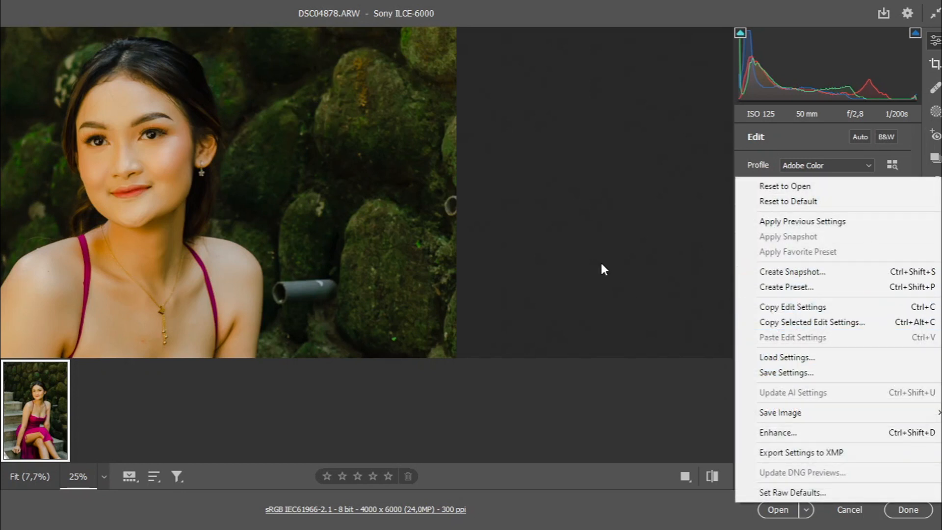
{"action": "left_click", "coordinate": [767, 373]}
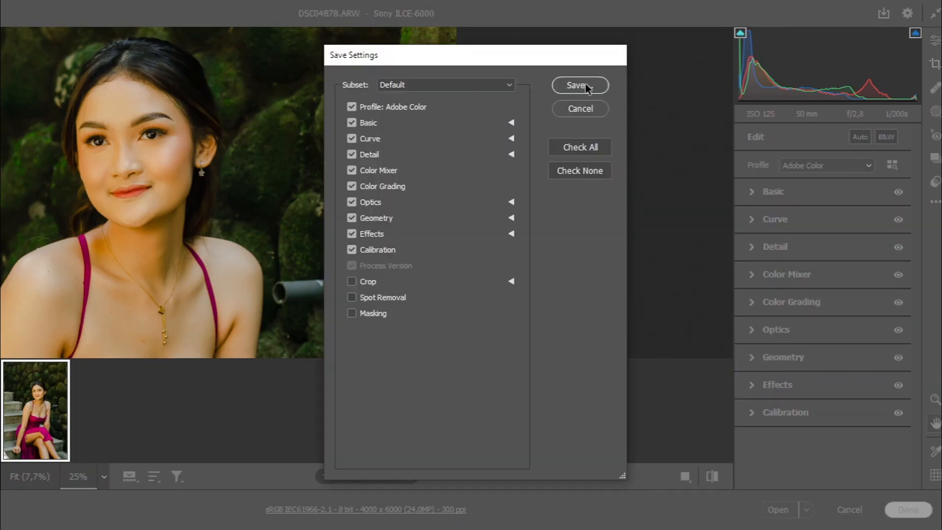
{"action": "left_click", "coordinate": [600, 85]}
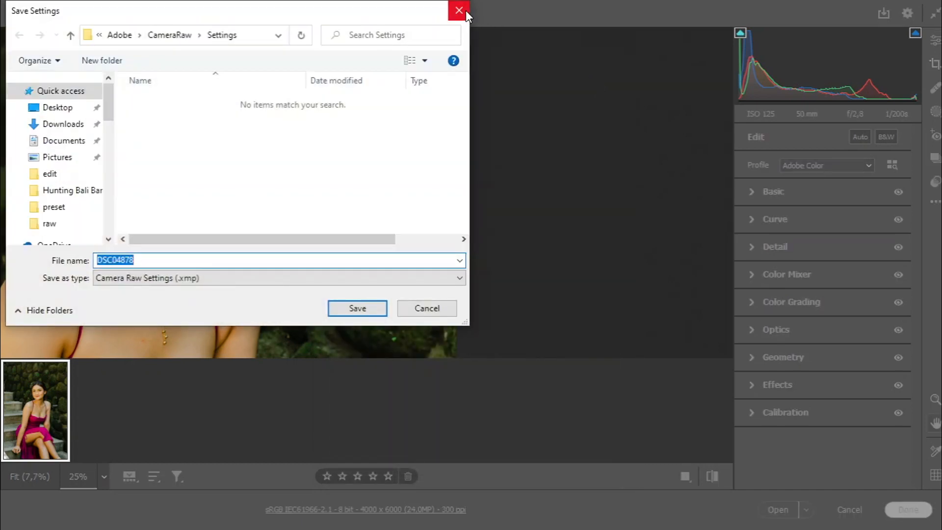
{"action": "left_click", "coordinate": [467, 10]}
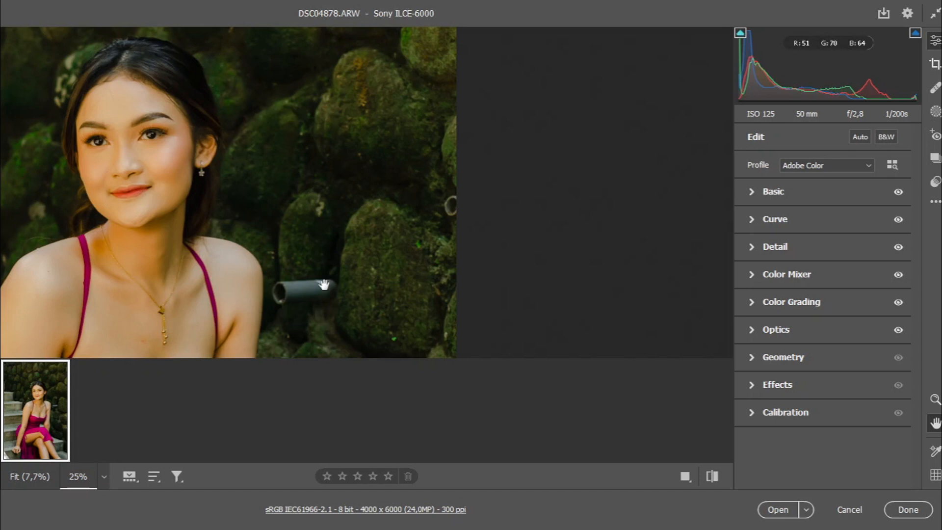
Step: Open the graded raw photo in Photoshop and display its layers
{"action": "left_click", "coordinate": [778, 510]}
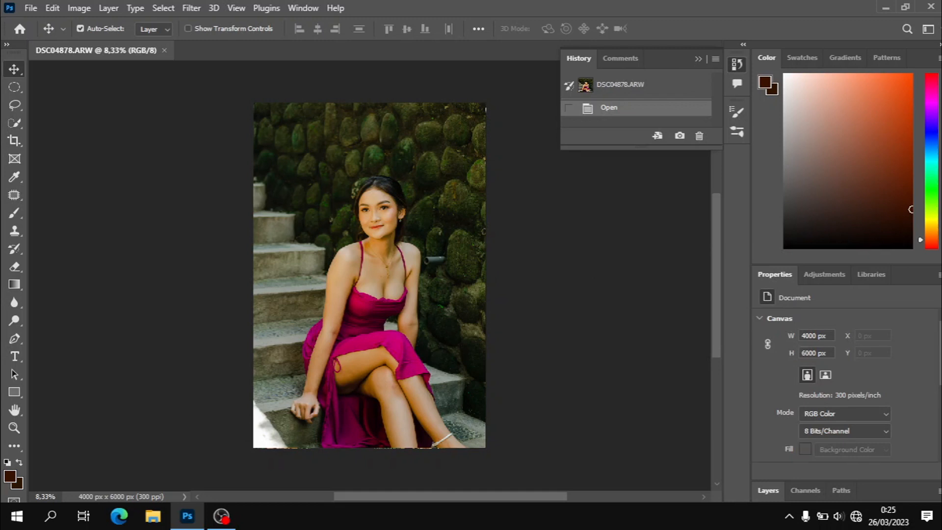
{"action": "scroll", "coordinate": [768, 344], "scroll_direction": "down", "scroll_amount": 3}
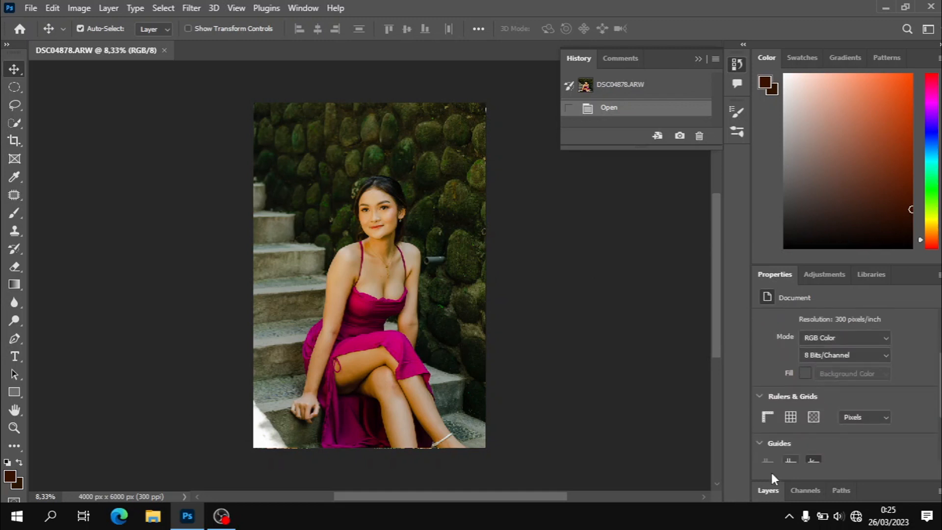
{"action": "left_click", "coordinate": [765, 493]}
Step: Duplicate the Background layer and hide the original Background
{"action": "right_click", "coordinate": [816, 437]}
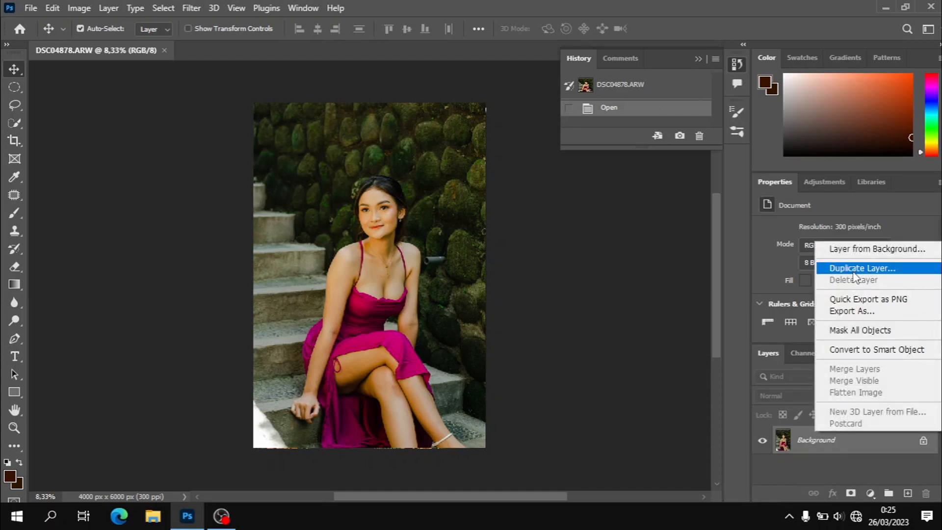
{"action": "left_click", "coordinate": [855, 269]}
{"action": "left_click", "coordinate": [589, 134]}
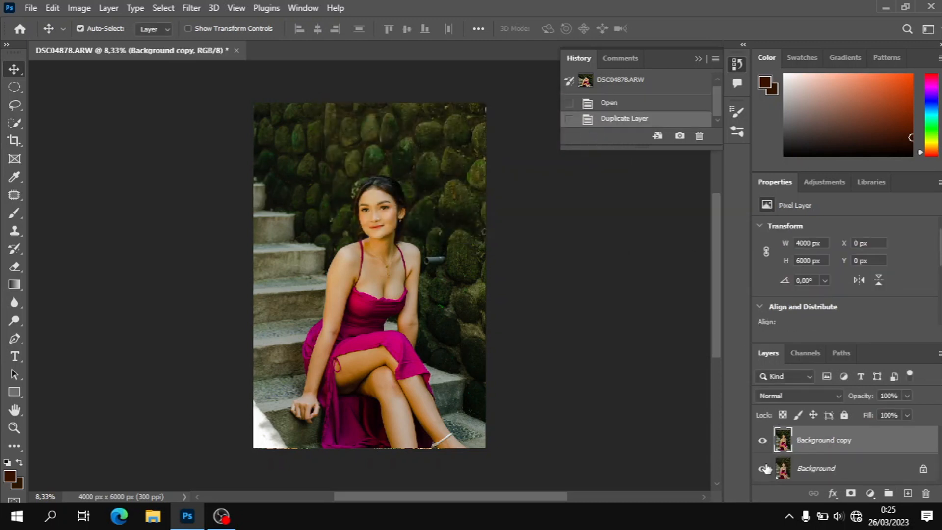
{"action": "left_click", "coordinate": [763, 469]}
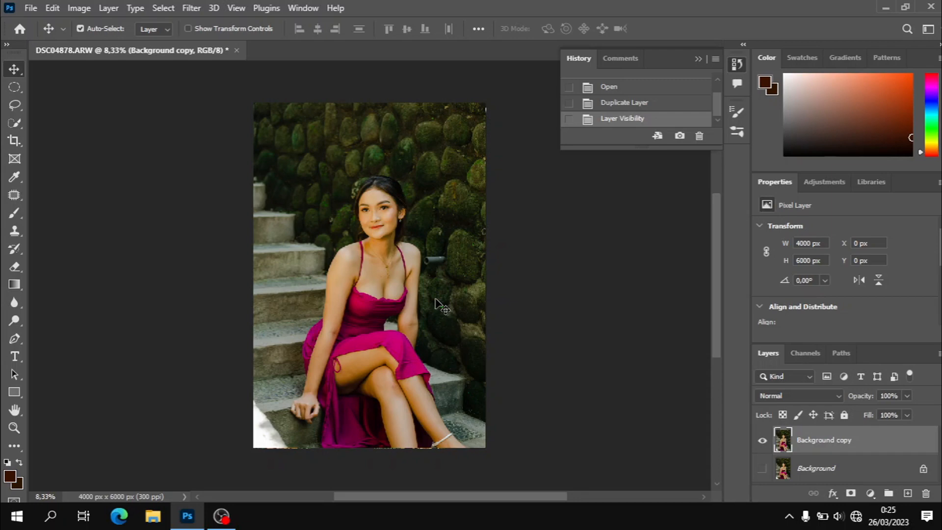
Step: Remove the grey pipe beside the woman's shoulder with the Patch tool, sampling the mossy stones just above it
{"action": "key", "text": "ctrl"}
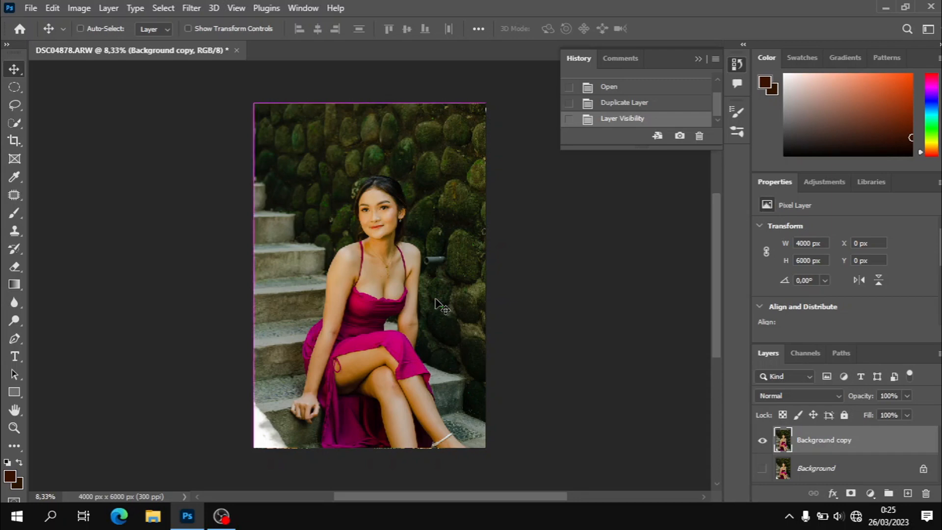
{"action": "key", "text": "ctrl+plus"}
{"action": "key", "text": "ctrl+plus"}
{"action": "key", "text": "ctrl+plus"}
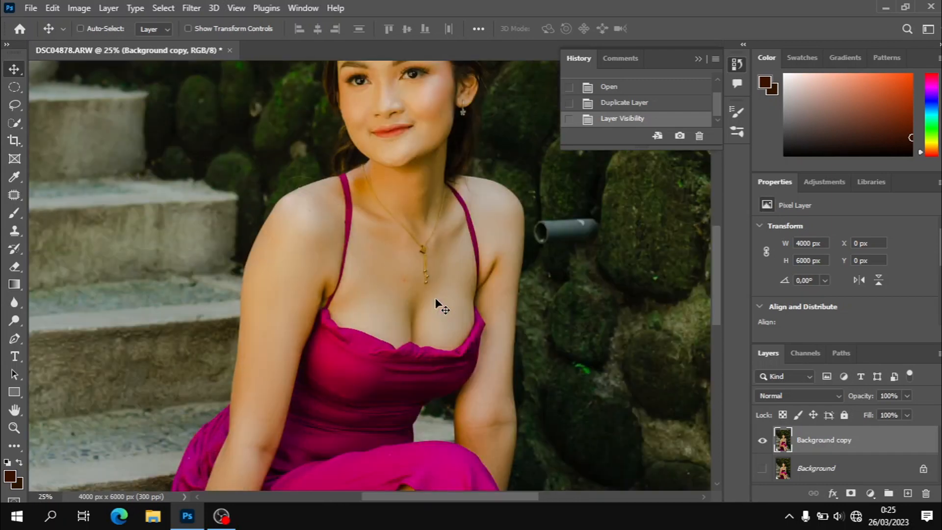
{"action": "left_click_drag", "start_coordinate": [607, 275], "coordinate": [418, 406]}
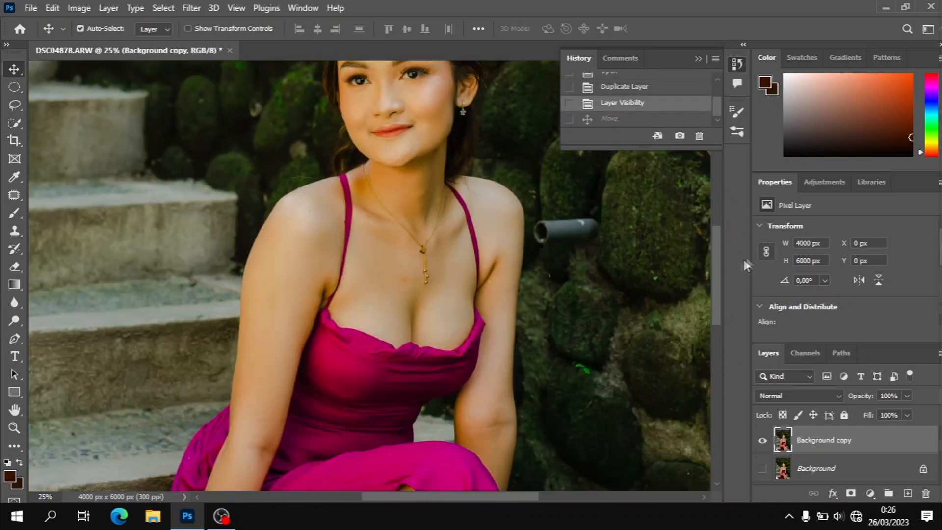
{"action": "left_click_drag", "start_coordinate": [717, 265], "coordinate": [718, 226]}
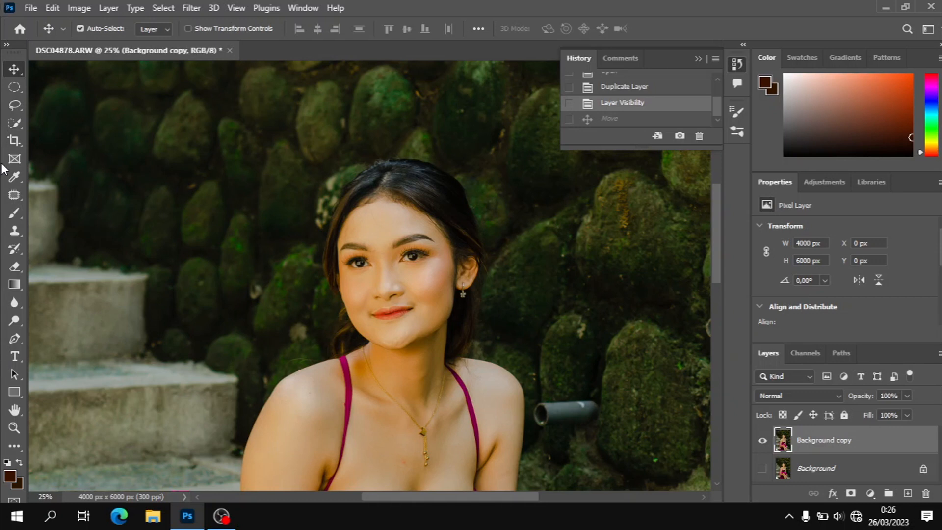
{"action": "left_click", "coordinate": [14, 200]}
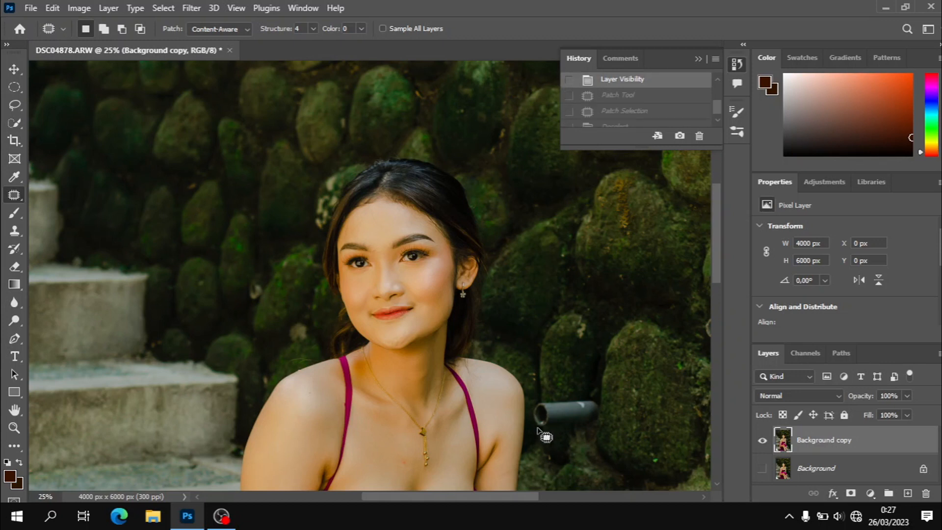
{"action": "mouse_move", "coordinate": [538, 429]}
{"action": "left_mouse_down"}
{"action": "mouse_move", "coordinate": [537, 402]}
{"action": "mouse_move", "coordinate": [560, 399]}
{"action": "mouse_move", "coordinate": [595, 401]}
{"action": "mouse_move", "coordinate": [601, 415]}
{"action": "mouse_move", "coordinate": [584, 428]}
{"action": "mouse_move", "coordinate": [538, 430]}
{"action": "mouse_move", "coordinate": [556, 379]}
{"action": "left_mouse_up"}
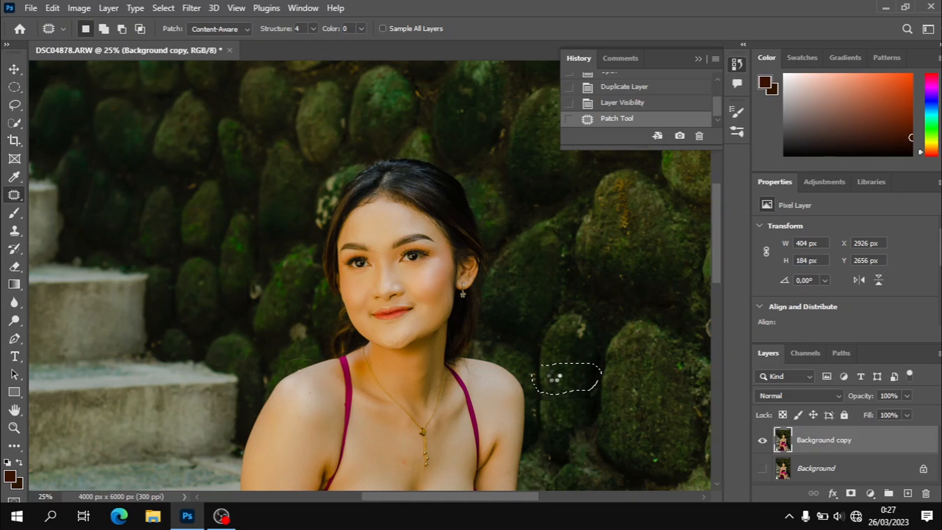
{"action": "key", "text": "ctrl+d"}
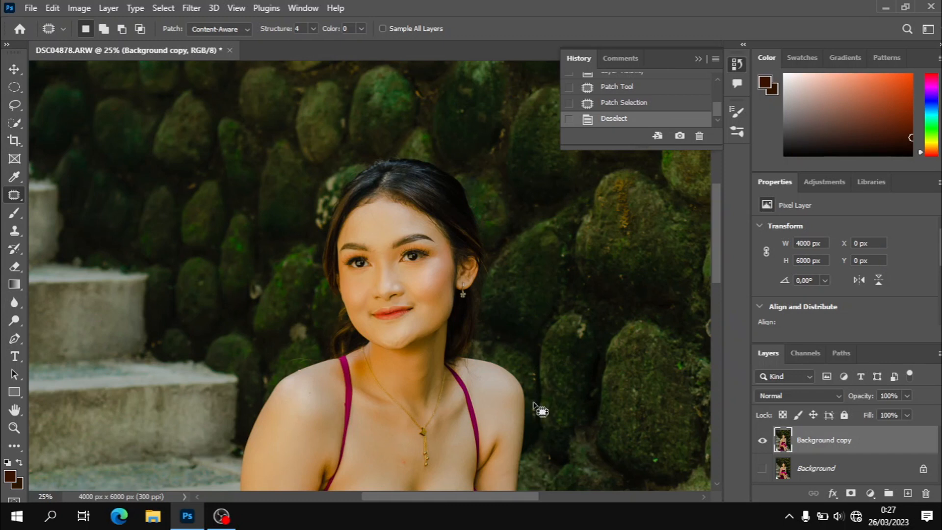
Step: Patch the narrow leftover spot of the removed pipe next to the shoulder and compare it with the state before patching
{"action": "mouse_move", "coordinate": [528, 406]}
{"action": "left_mouse_down"}
{"action": "mouse_move", "coordinate": [543, 432]}
{"action": "mouse_move", "coordinate": [538, 400]}
{"action": "left_mouse_up"}
{"action": "key", "text": "ctrl+d"}
{"action": "left_click", "coordinate": [616, 89]}
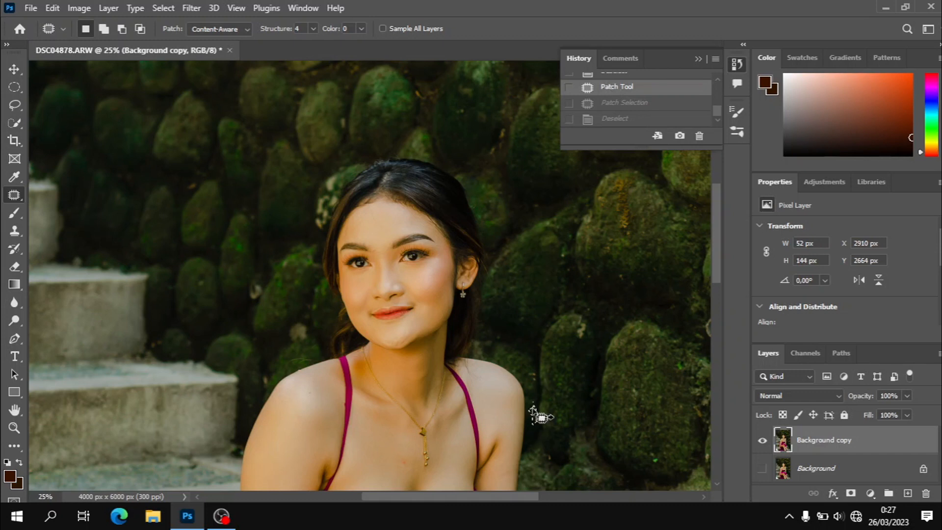
{"action": "key", "text": "ctrl+shift+z"}
{"action": "key", "text": "ctrl+shift+z"}
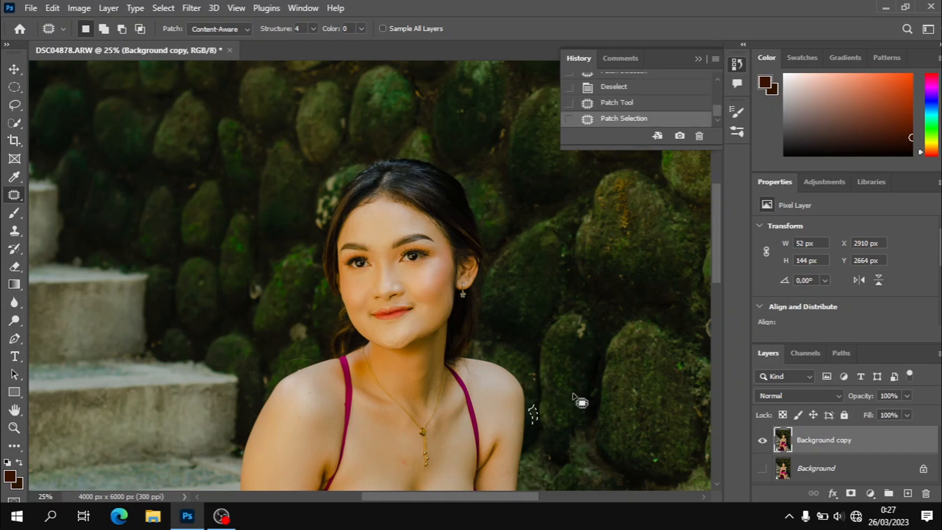
Step: Deselect the patched area and examine the whole photo for remaining distracting elements
{"action": "key", "text": "ctrl+minus"}
{"action": "key", "text": "ctrl+minus"}
{"action": "key", "text": "ctrl+minus"}
{"action": "key", "text": "ctrl+minus"}
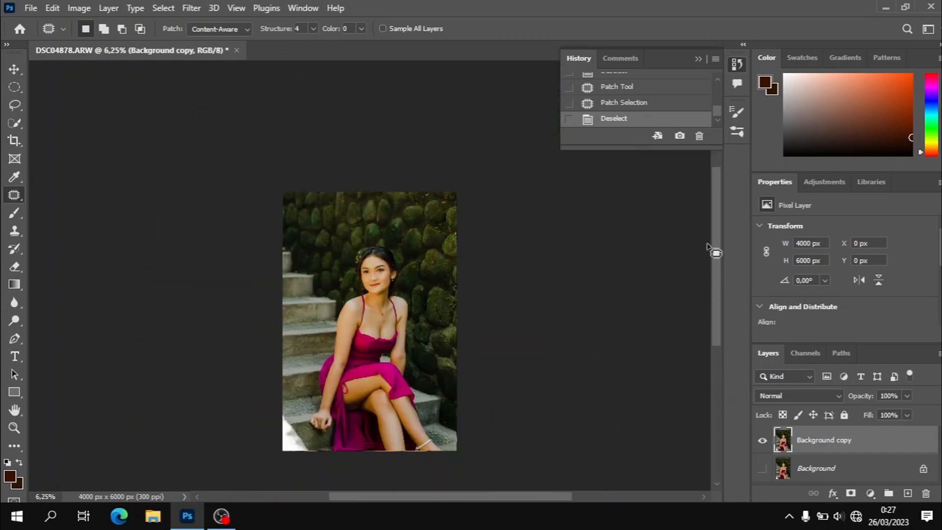
{"action": "key", "text": "v"}
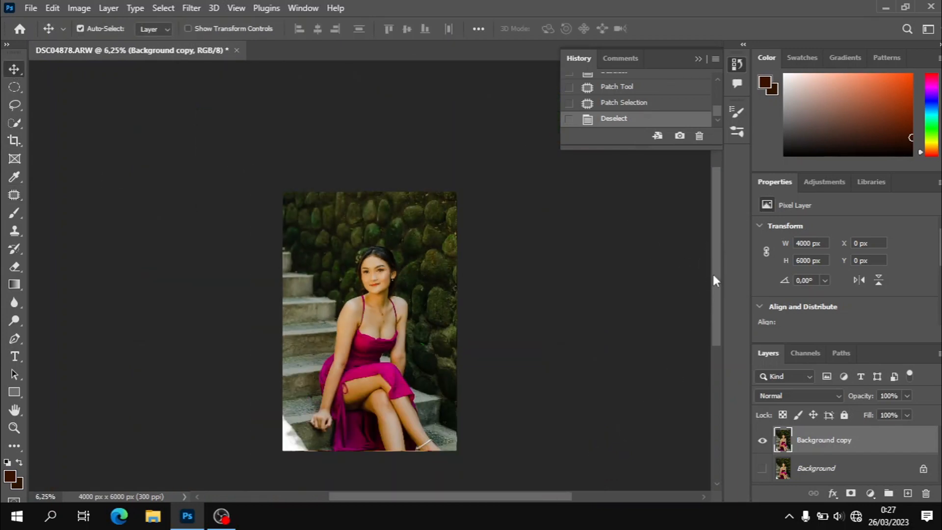
{"action": "left_click_drag", "start_coordinate": [714, 274], "coordinate": [717, 309]}
{"action": "key", "text": "ctrl+plus"}
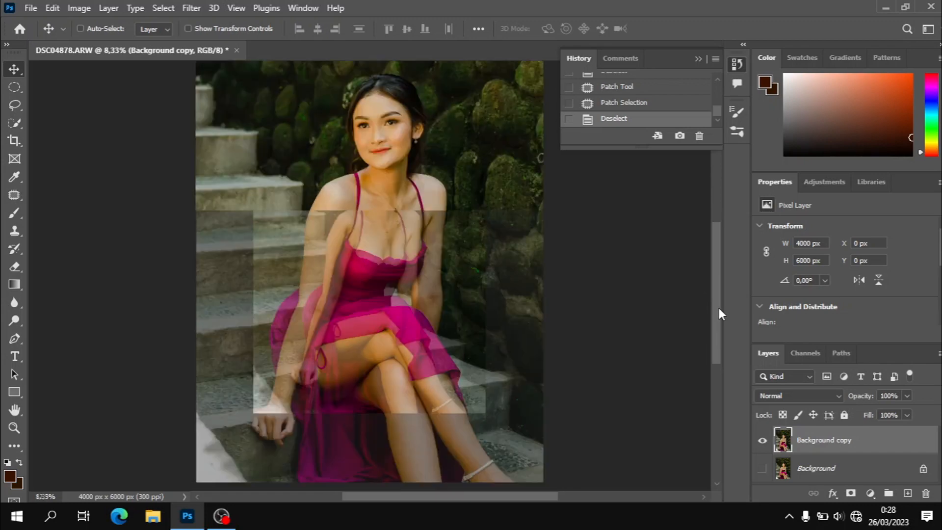
{"action": "left_click_drag", "start_coordinate": [722, 242], "coordinate": [719, 253]}
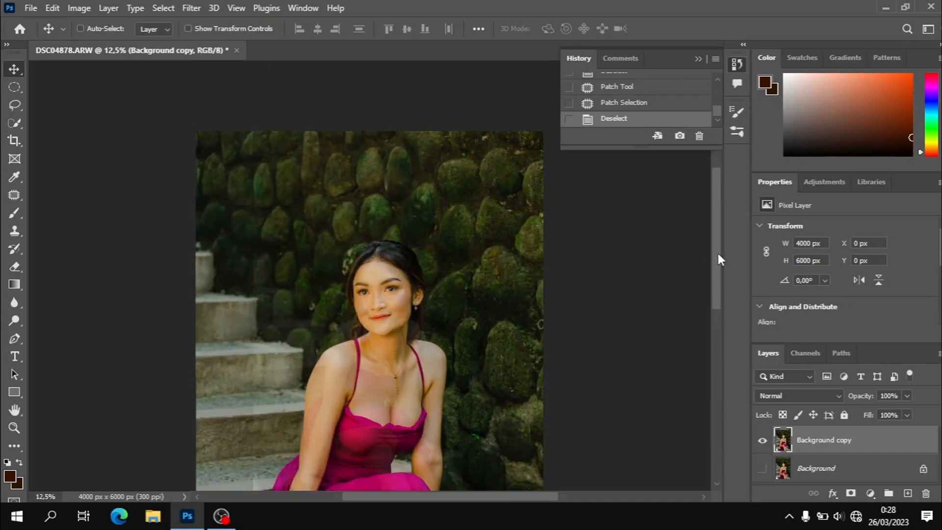
{"action": "key", "text": "ctrl+minus"}
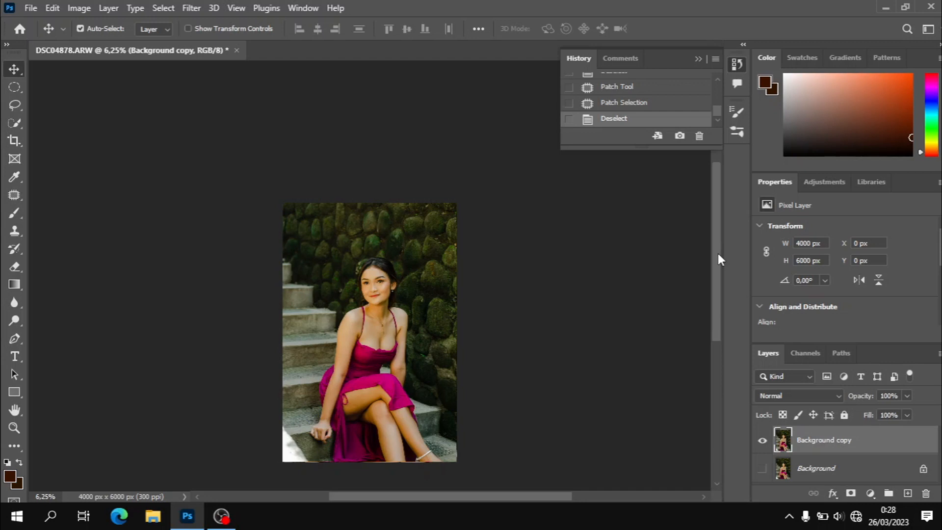
{"action": "left_click_drag", "start_coordinate": [716, 251], "coordinate": [717, 270]}
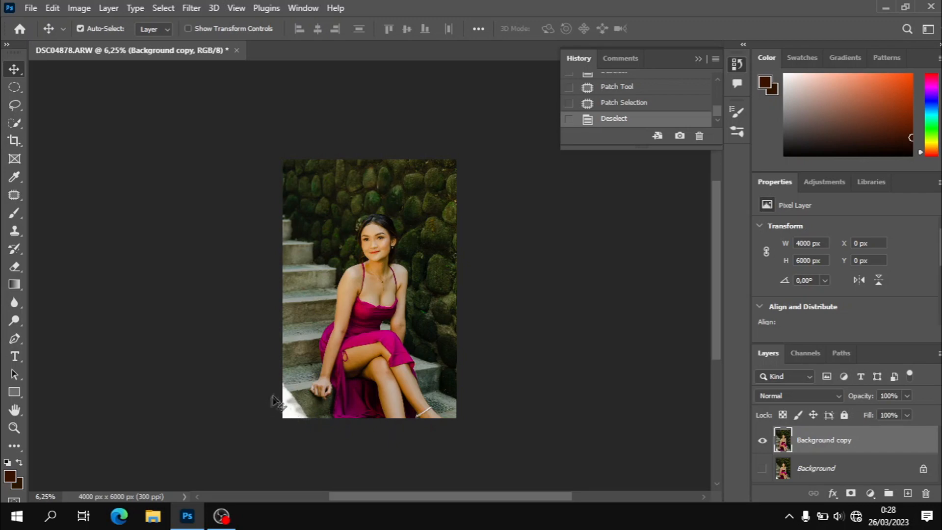
Step: Patch the bright white area in the photo's lower corner with the darker stone beside it, and clear the selection
{"action": "key", "text": "ctrl+plus"}
{"action": "key", "text": "ctrl+plus"}
{"action": "key", "text": "ctrl+plus"}
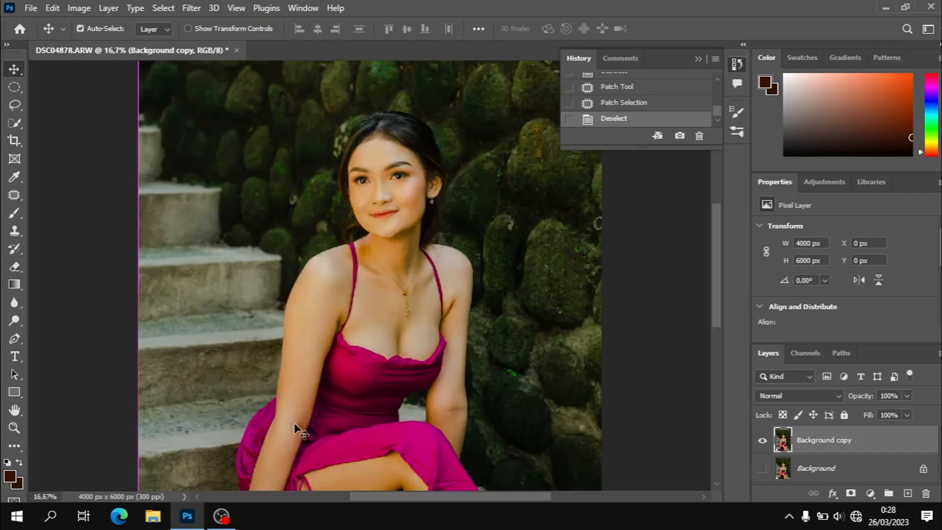
{"action": "left_click_drag", "start_coordinate": [716, 228], "coordinate": [714, 288]}
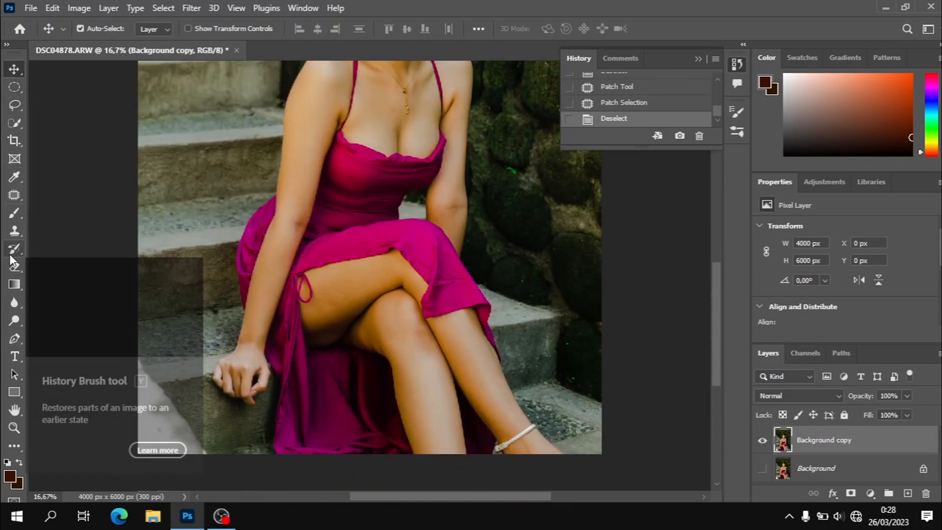
{"action": "left_click", "coordinate": [13, 196]}
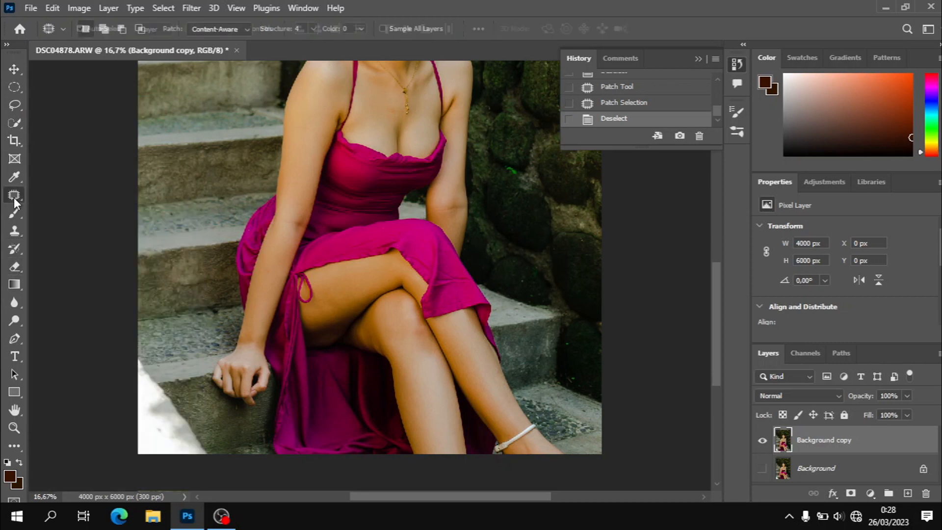
{"action": "mouse_move", "coordinate": [159, 386]}
{"action": "left_mouse_down"}
{"action": "mouse_move", "coordinate": [127, 394]}
{"action": "mouse_move", "coordinate": [122, 444]}
{"action": "mouse_move", "coordinate": [132, 459]}
{"action": "mouse_move", "coordinate": [204, 453]}
{"action": "mouse_move", "coordinate": [158, 386]}
{"action": "left_mouse_up"}
{"action": "mouse_move", "coordinate": [171, 417]}
{"action": "left_mouse_down"}
{"action": "mouse_move", "coordinate": [207, 400]}
{"action": "mouse_move", "coordinate": [214, 412]}
{"action": "left_mouse_up"}
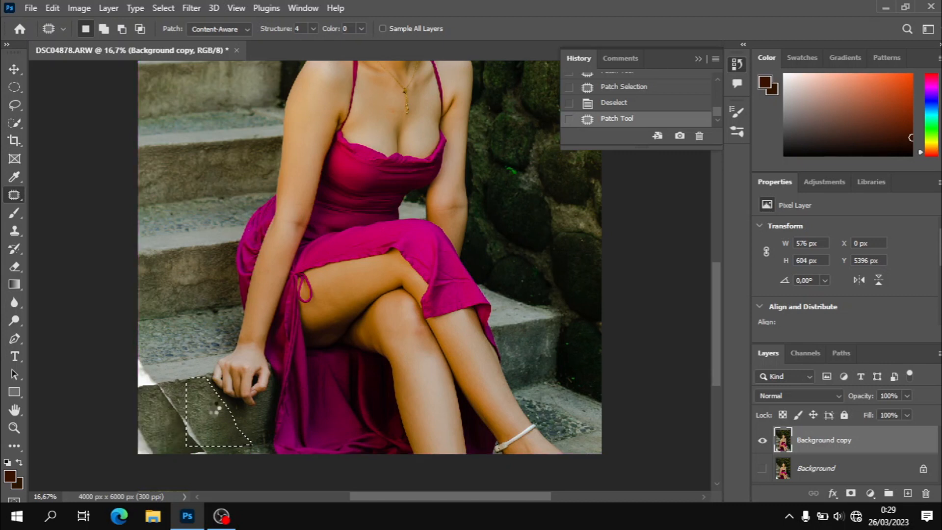
{"action": "key", "text": "ctrl+d"}
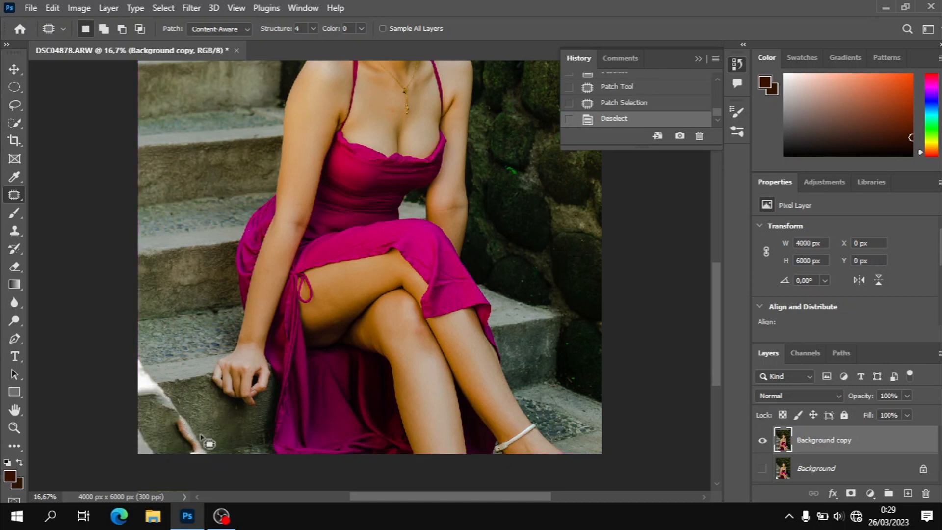
Step: Patch the white streaks on the side of the stone step below the hand with clean concrete beside them, clearing each selection
{"action": "mouse_move", "coordinate": [206, 451]}
{"action": "left_mouse_down"}
{"action": "mouse_move", "coordinate": [157, 393]}
{"action": "mouse_move", "coordinate": [171, 428]}
{"action": "mouse_move", "coordinate": [201, 454]}
{"action": "mouse_move", "coordinate": [206, 419]}
{"action": "left_mouse_up"}
{"action": "key", "text": "ctrl+d"}
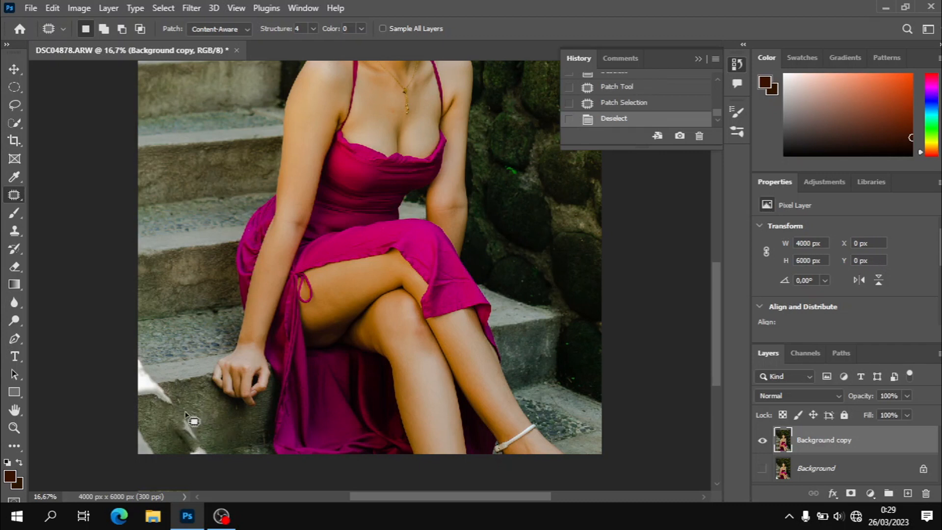
{"action": "mouse_move", "coordinate": [178, 420]}
{"action": "left_mouse_down"}
{"action": "mouse_move", "coordinate": [198, 442]}
{"action": "mouse_move", "coordinate": [188, 414]}
{"action": "mouse_move", "coordinate": [204, 424]}
{"action": "left_mouse_up"}
{"action": "key", "text": "ctrl+d"}
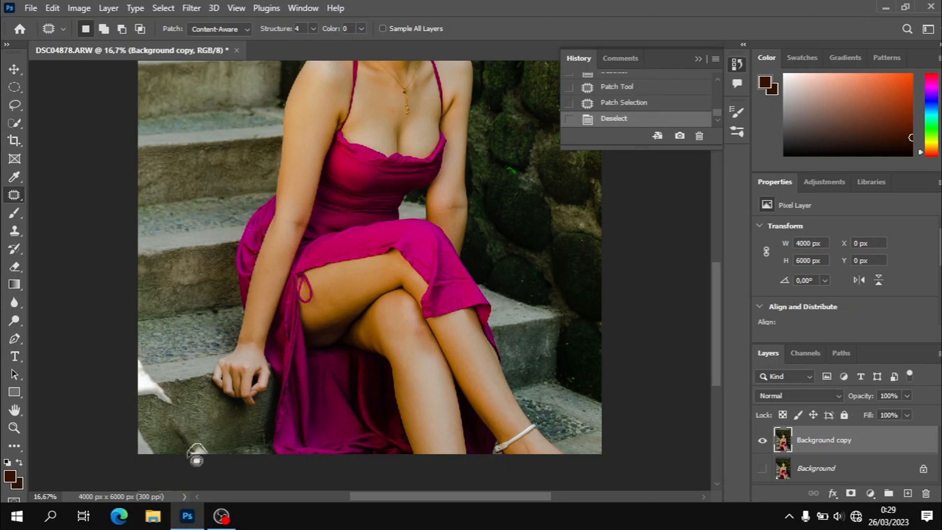
{"action": "mouse_move", "coordinate": [214, 463]}
{"action": "left_mouse_down"}
{"action": "mouse_move", "coordinate": [202, 440]}
{"action": "mouse_move", "coordinate": [215, 436]}
{"action": "left_mouse_up"}
{"action": "key", "text": "ctrl+d"}
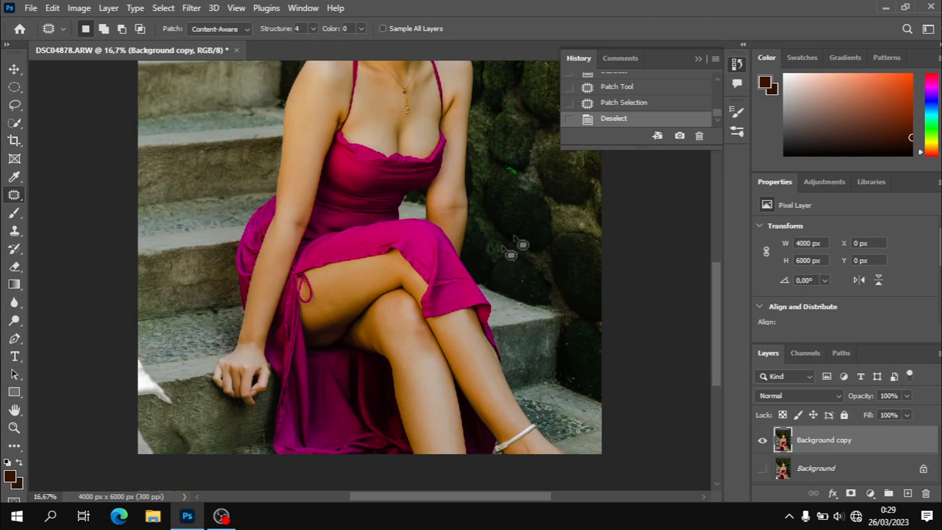
Step: Compare the recent patch states and patch the small remaining spot at the photo's lower edge again, clearing the selection
{"action": "left_click", "coordinate": [606, 103]}
{"action": "left_click", "coordinate": [611, 88]}
{"action": "left_click", "coordinate": [610, 104]}
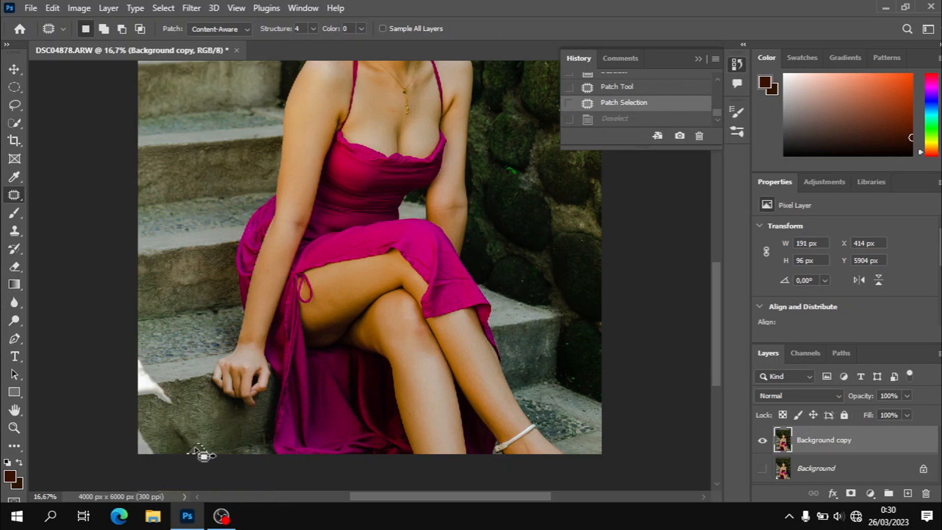
{"action": "left_click_drag", "start_coordinate": [216, 444], "coordinate": [218, 443]}
{"action": "key", "text": "ctrl+d"}
{"action": "left_click", "coordinate": [632, 106]}
{"action": "left_click", "coordinate": [626, 88]}
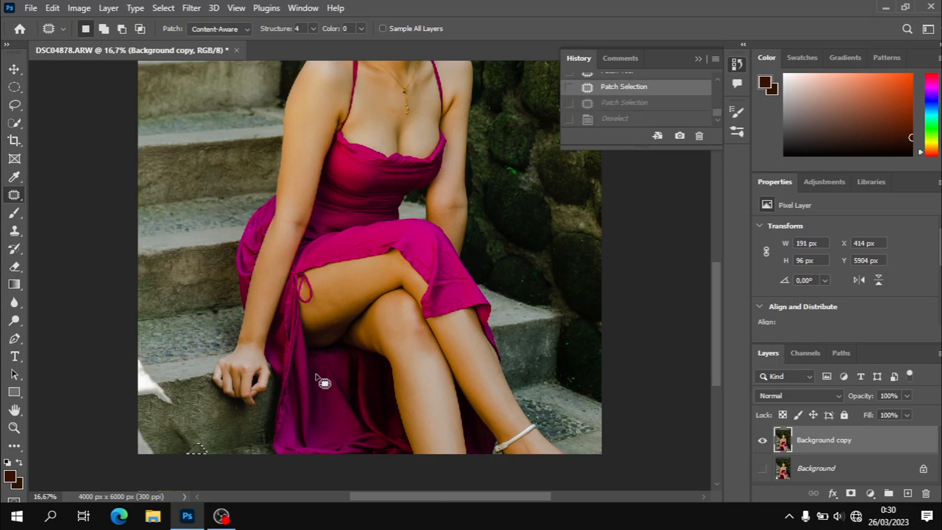
{"action": "key", "text": "ctrl+d"}
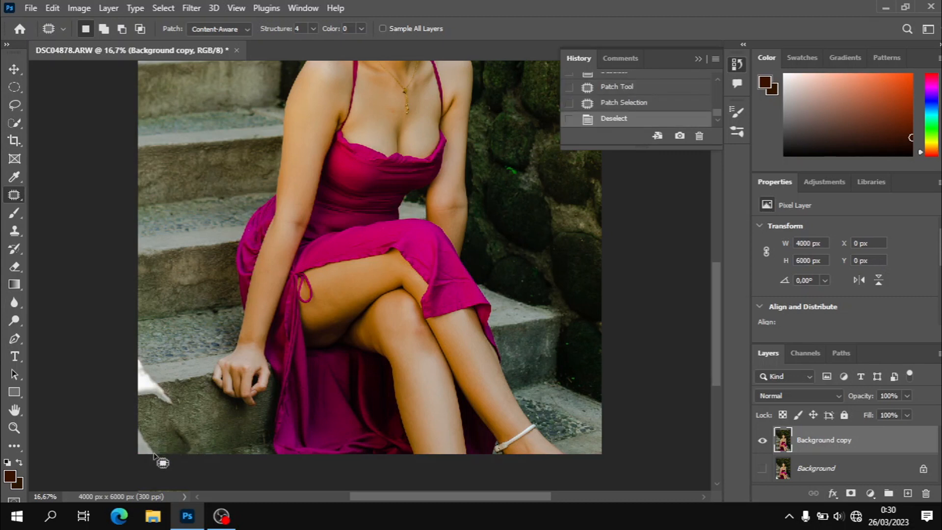
Step: Patch the bright sliver in the photo's lower corner with the darker concrete next to it and deselect
{"action": "mouse_move", "coordinate": [154, 454]}
{"action": "left_mouse_down"}
{"action": "mouse_move", "coordinate": [134, 423]}
{"action": "mouse_move", "coordinate": [125, 448]}
{"action": "mouse_move", "coordinate": [138, 458]}
{"action": "mouse_move", "coordinate": [154, 458]}
{"action": "mouse_move", "coordinate": [146, 445]}
{"action": "mouse_move", "coordinate": [161, 431]}
{"action": "mouse_move", "coordinate": [166, 455]}
{"action": "mouse_move", "coordinate": [195, 451]}
{"action": "mouse_move", "coordinate": [179, 425]}
{"action": "mouse_move", "coordinate": [163, 438]}
{"action": "mouse_move", "coordinate": [147, 440]}
{"action": "mouse_move", "coordinate": [152, 441]}
{"action": "left_mouse_up"}
{"action": "key", "text": "ctrl+d"}
{"action": "key", "text": "ctrl+d"}
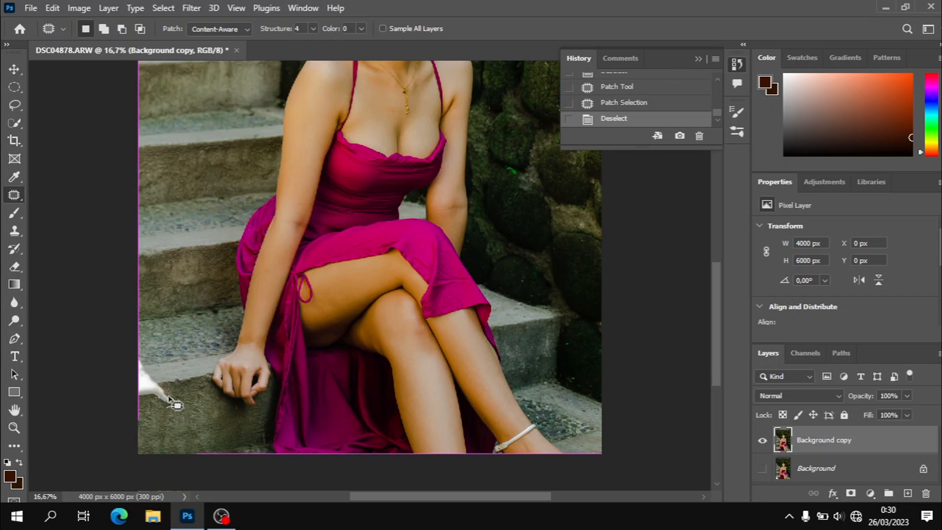
Step: Remove the white wedge on the step beside the hand by patching it in parts with the surrounding stone, and deselect
{"action": "mouse_move", "coordinate": [164, 392]}
{"action": "left_mouse_down"}
{"action": "mouse_move", "coordinate": [143, 400]}
{"action": "mouse_move", "coordinate": [160, 419]}
{"action": "mouse_move", "coordinate": [168, 407]}
{"action": "mouse_move", "coordinate": [158, 420]}
{"action": "mouse_move", "coordinate": [164, 427]}
{"action": "left_mouse_up"}
{"action": "key", "text": "ctrl+d"}
{"action": "mouse_move", "coordinate": [165, 395]}
{"action": "left_mouse_down"}
{"action": "mouse_move", "coordinate": [126, 393]}
{"action": "mouse_move", "coordinate": [160, 405]}
{"action": "mouse_move", "coordinate": [163, 389]}
{"action": "mouse_move", "coordinate": [149, 392]}
{"action": "mouse_move", "coordinate": [160, 421]}
{"action": "left_mouse_up"}
{"action": "key", "text": "ctrl+d"}
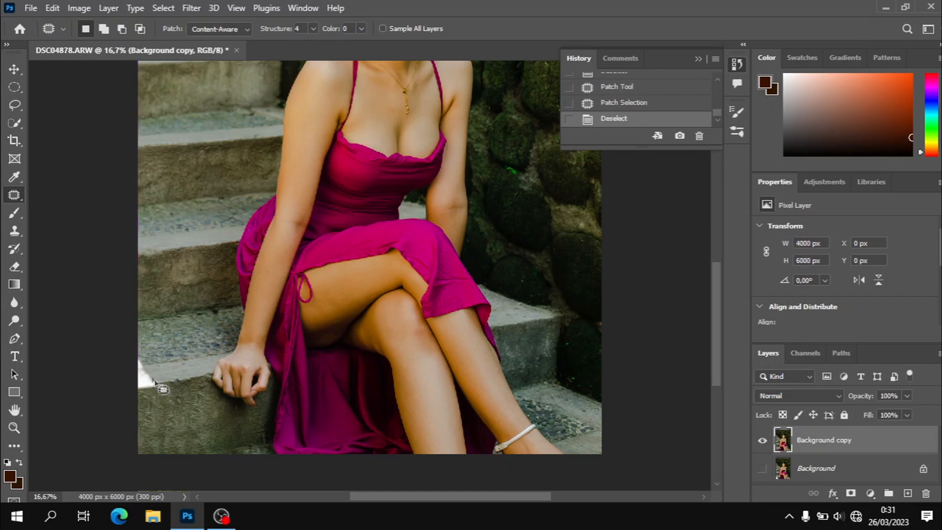
{"action": "mouse_move", "coordinate": [167, 392]}
{"action": "left_mouse_down"}
{"action": "mouse_move", "coordinate": [145, 382]}
{"action": "mouse_move", "coordinate": [168, 380]}
{"action": "mouse_move", "coordinate": [127, 386]}
{"action": "mouse_move", "coordinate": [164, 381]}
{"action": "mouse_move", "coordinate": [164, 393]}
{"action": "mouse_move", "coordinate": [142, 387]}
{"action": "mouse_move", "coordinate": [185, 391]}
{"action": "left_mouse_up"}
{"action": "key", "text": "ctrl+d"}
{"action": "key", "text": "ctrl+d"}
{"action": "key", "text": "ctrl+d"}
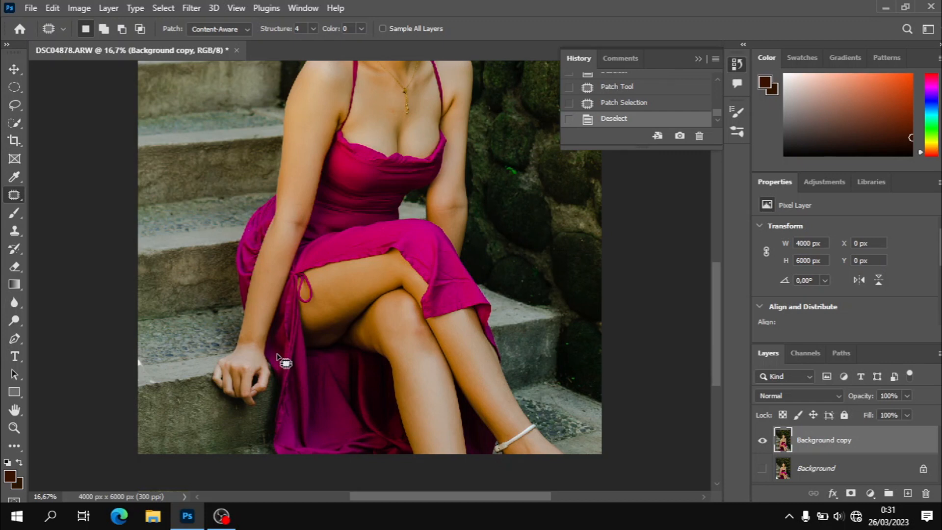
Step: Return to an earlier history state of the wedge patching and patch the uneven mark below the step's edge again
{"action": "left_click", "coordinate": [625, 103]}
{"action": "left_click", "coordinate": [617, 92]}
{"action": "left_click", "coordinate": [611, 78]}
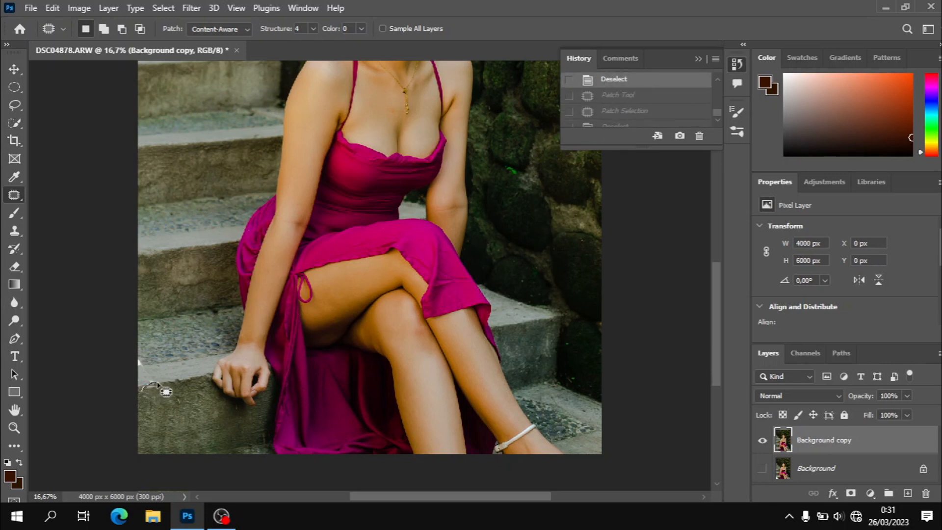
{"action": "left_click", "coordinate": [619, 102]}
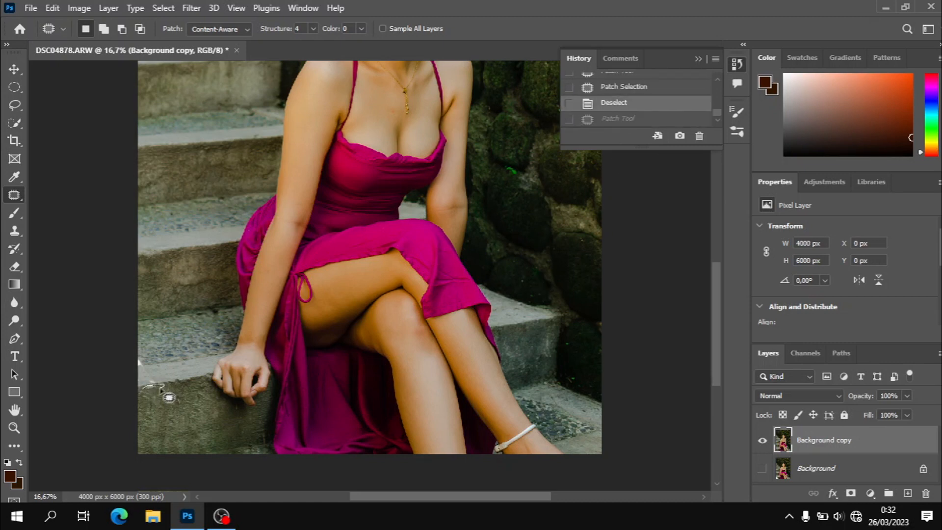
{"action": "left_click_drag", "start_coordinate": [144, 393], "coordinate": [158, 400]}
{"action": "key", "text": "ctrl+d"}
Step: Patch the small bright spot where the step meets the photo's side edge, deselect, and check the whole photo
{"action": "mouse_move", "coordinate": [138, 367]}
{"action": "left_mouse_down"}
{"action": "mouse_move", "coordinate": [142, 333]}
{"action": "mouse_move", "coordinate": [135, 352]}
{"action": "mouse_move", "coordinate": [144, 361]}
{"action": "mouse_move", "coordinate": [133, 364]}
{"action": "mouse_move", "coordinate": [154, 368]}
{"action": "left_mouse_up"}
{"action": "left_click", "coordinate": [625, 104]}
{"action": "key", "text": "ctrl+d"}
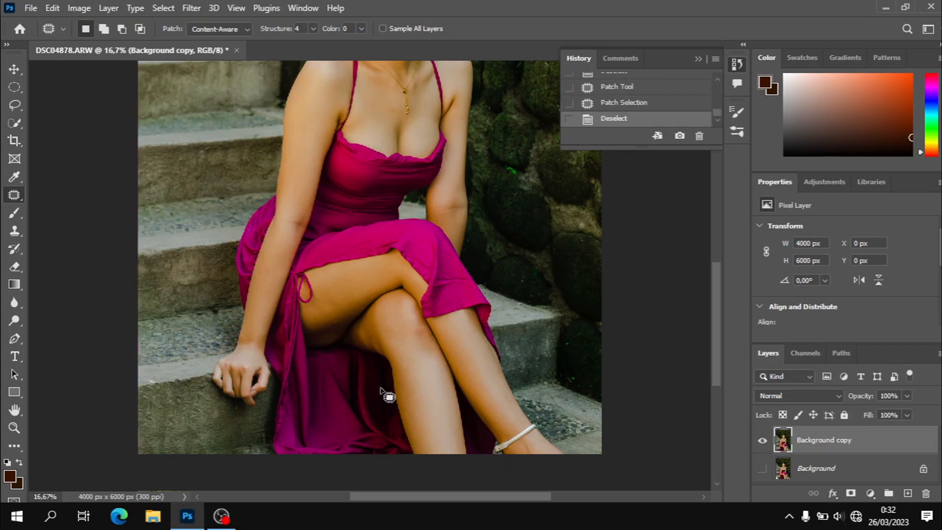
{"action": "key", "text": "ctrl+minus"}
{"action": "key", "text": "ctrl+minus"}
{"action": "key", "text": "ctrl+minus"}
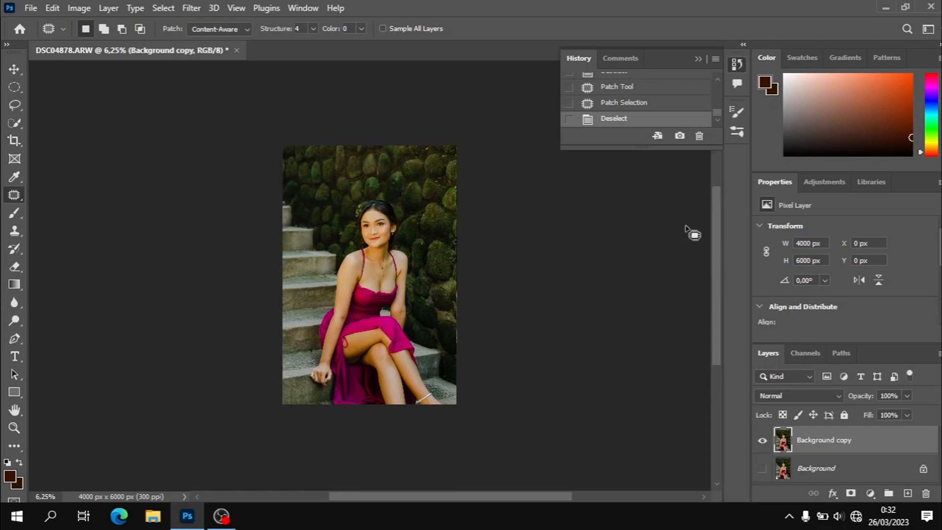
Step: Start Save As and create a folder named "foto edit" inside Photoshop Lagi on drive D, and open it
{"action": "left_click", "coordinate": [26, 8]}
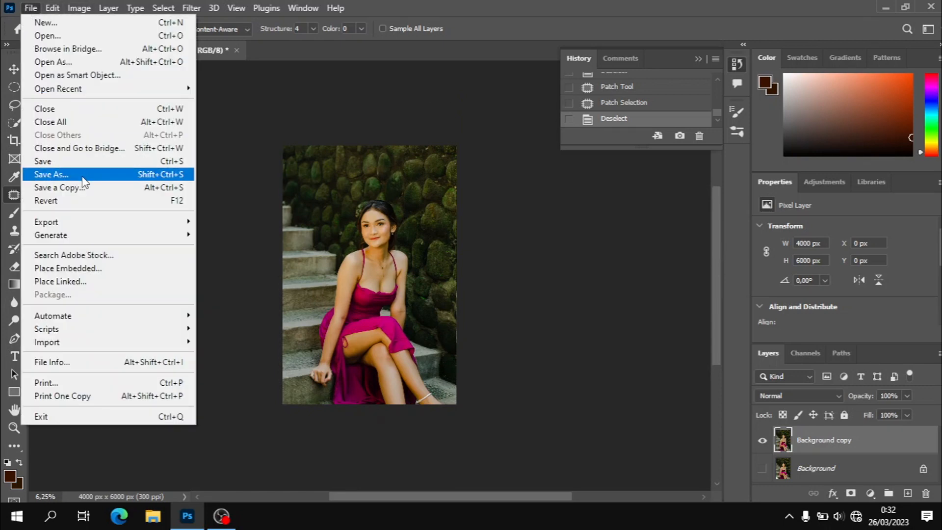
{"action": "left_click", "coordinate": [82, 176]}
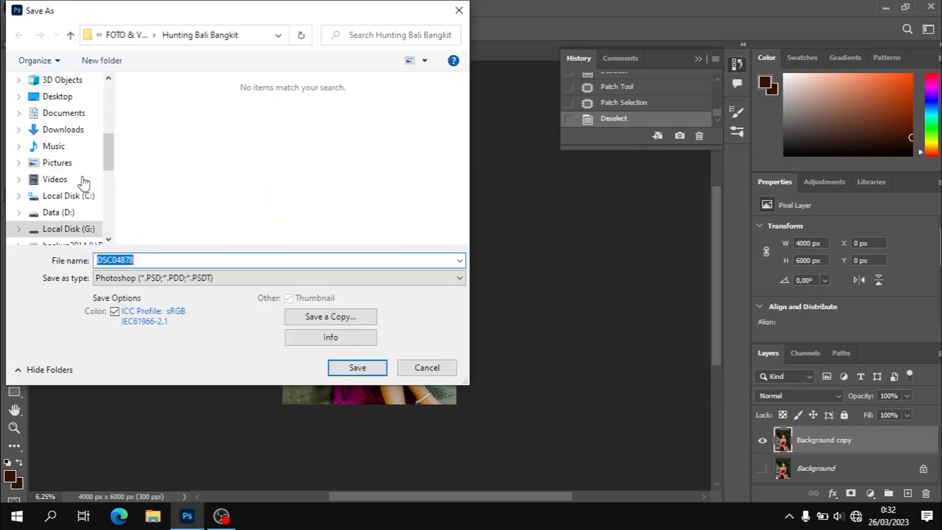
{"action": "left_click", "coordinate": [60, 214]}
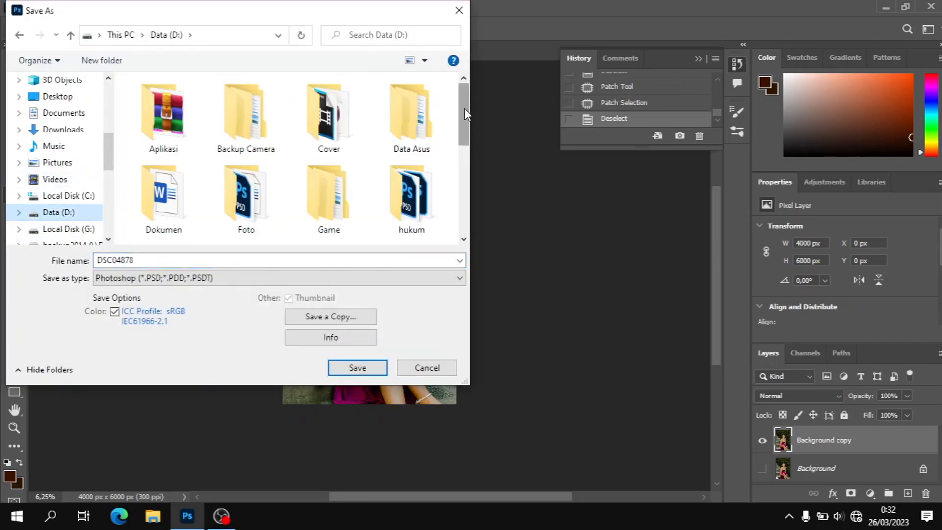
{"action": "left_click_drag", "start_coordinate": [464, 108], "coordinate": [473, 167]}
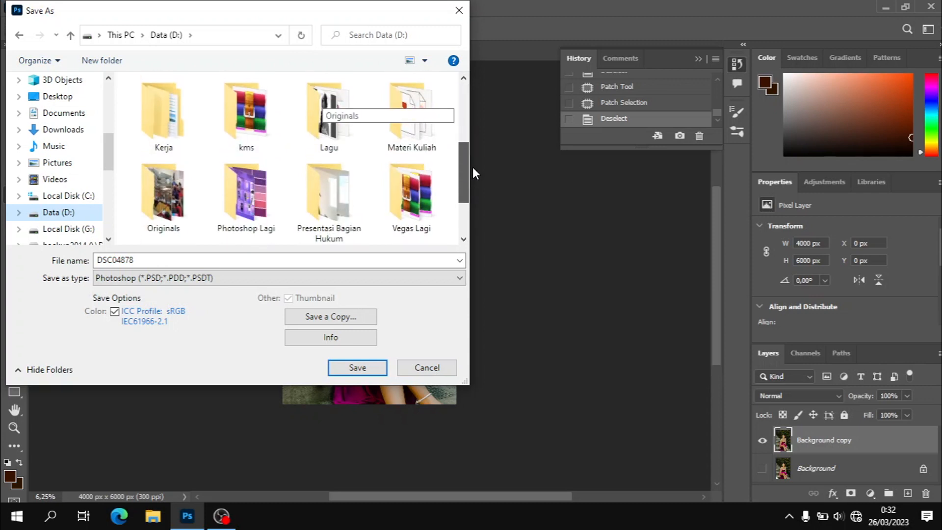
{"action": "double_click", "coordinate": [252, 218]}
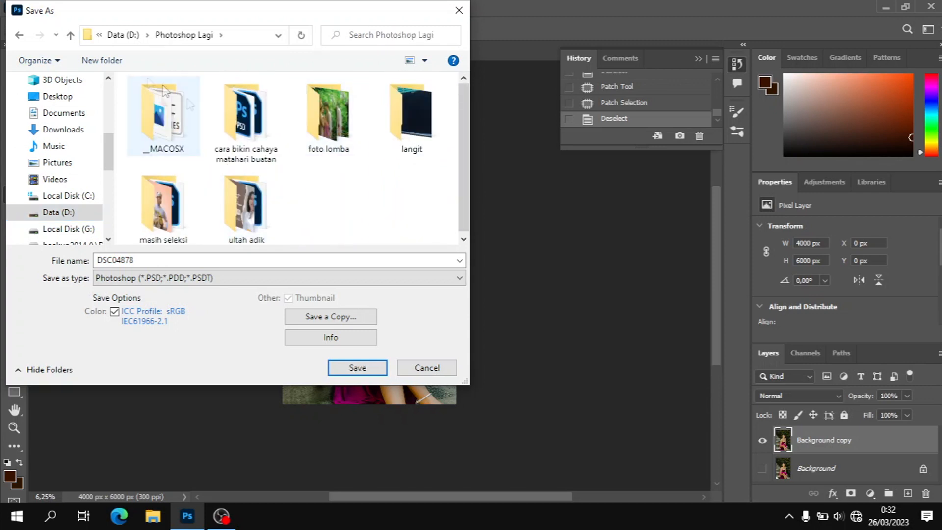
{"action": "type", "text": "foto edit"}
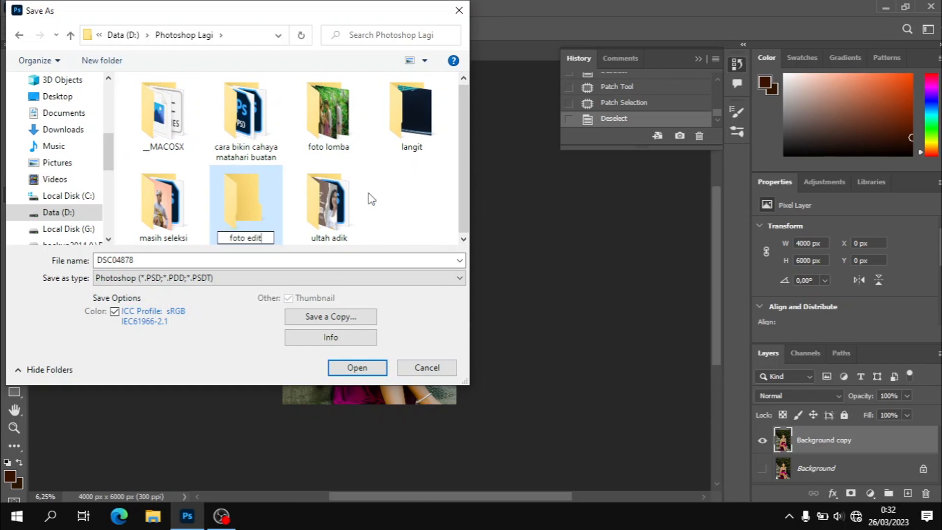
{"action": "key", "text": "Return"}
{"action": "key", "text": "Return"}
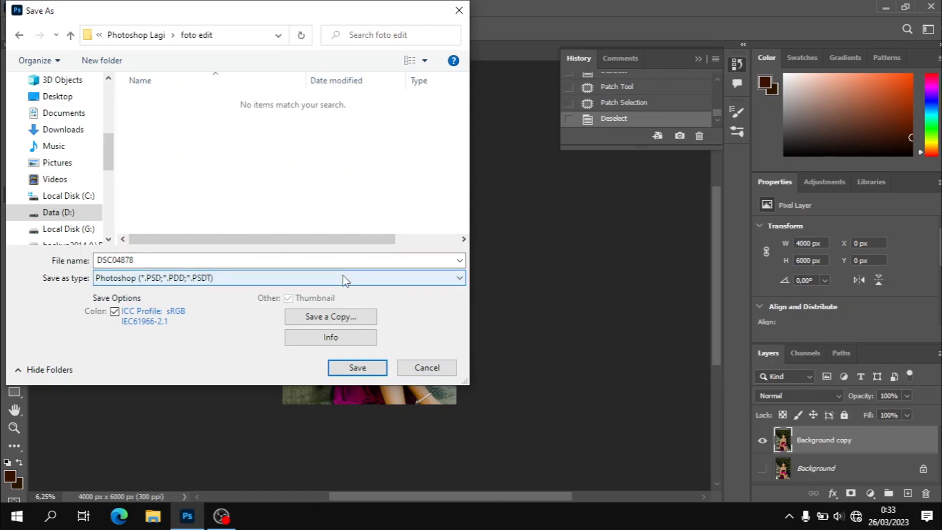
Step: Check the file formats offered by Save As, and switch to saving a copy in JPEG format
{"action": "left_click", "coordinate": [242, 280]}
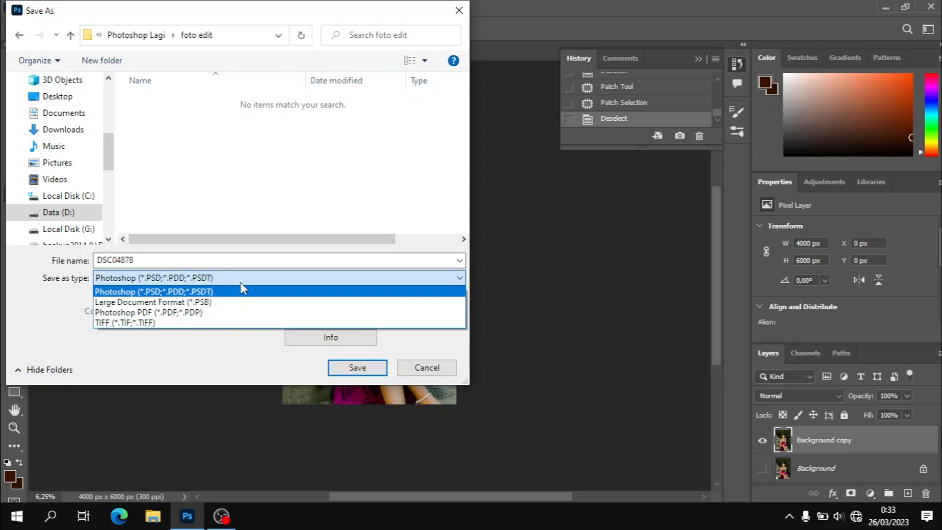
{"action": "left_click", "coordinate": [240, 283]}
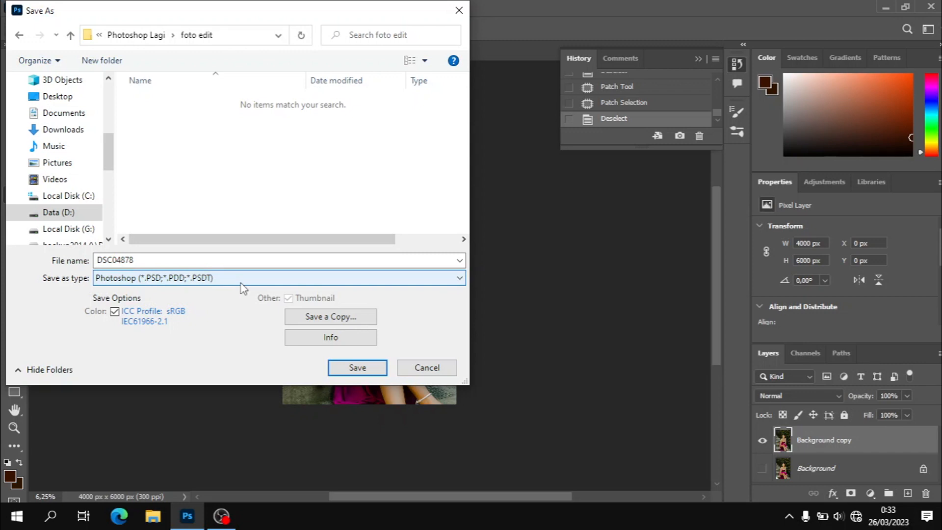
{"action": "left_click", "coordinate": [240, 283]}
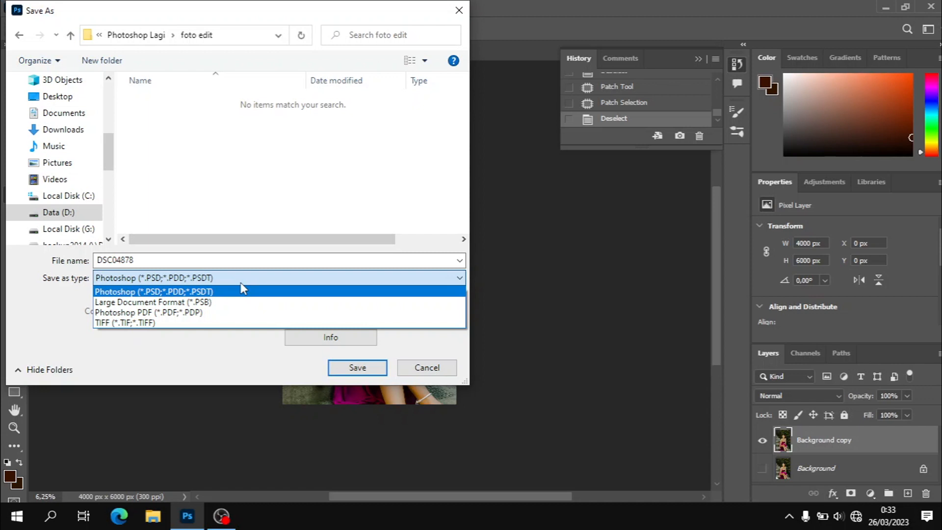
{"action": "left_click", "coordinate": [241, 283]}
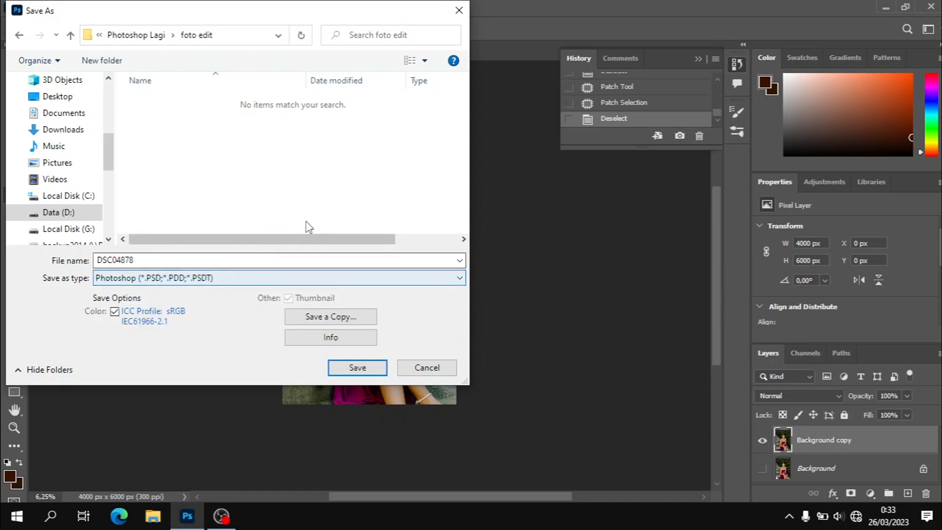
{"action": "left_click", "coordinate": [370, 317]}
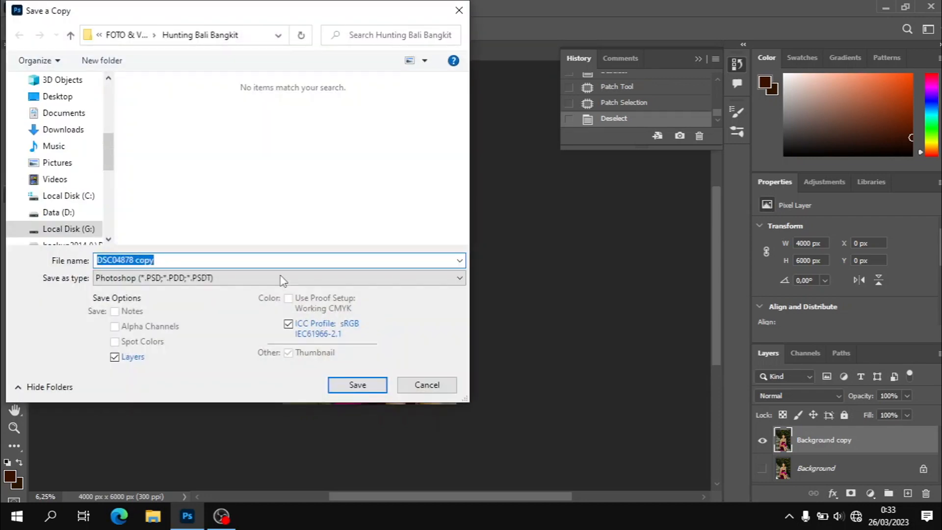
{"action": "left_click", "coordinate": [211, 279]}
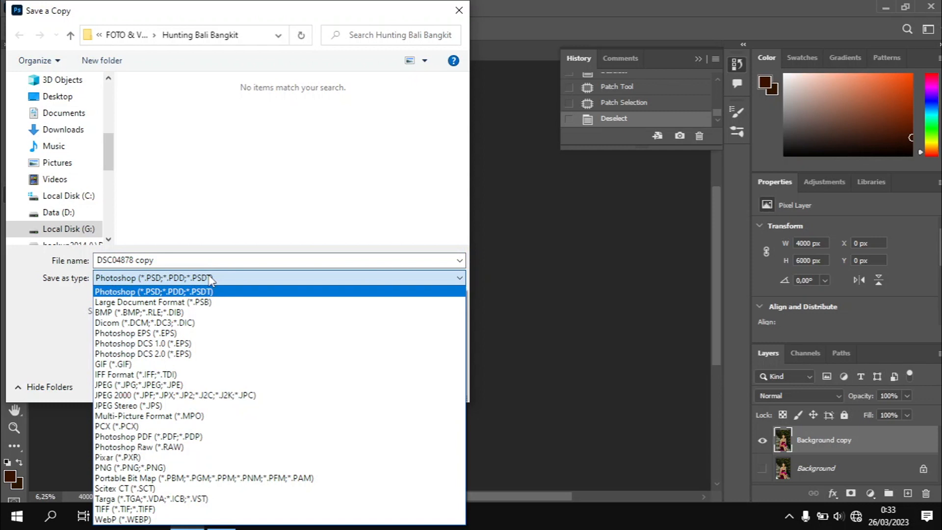
{"action": "left_click", "coordinate": [200, 387]}
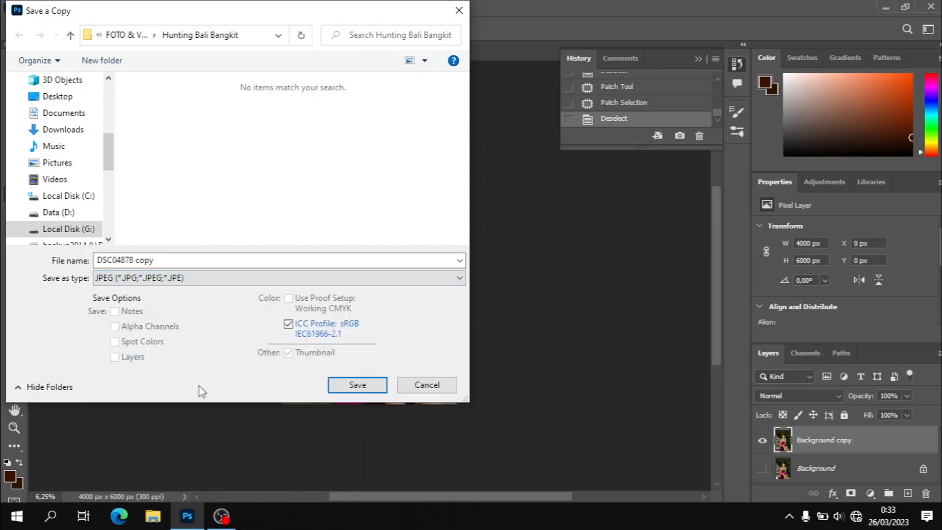
Step: Choose the "foto edit" folder inside Photoshop Lagi on drive D as the destination of the copy
{"action": "left_click", "coordinate": [58, 216]}
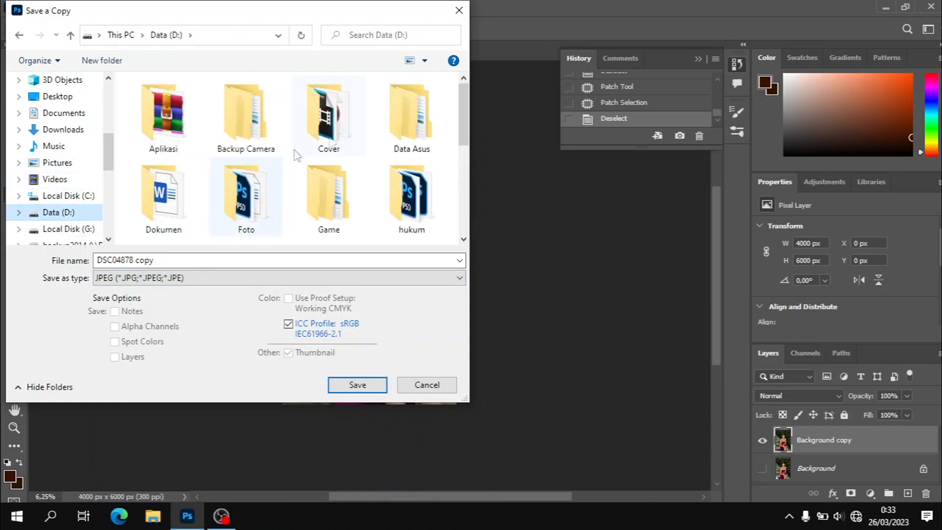
{"action": "left_click_drag", "start_coordinate": [464, 105], "coordinate": [473, 224]}
{"action": "double_click", "coordinate": [245, 98]}
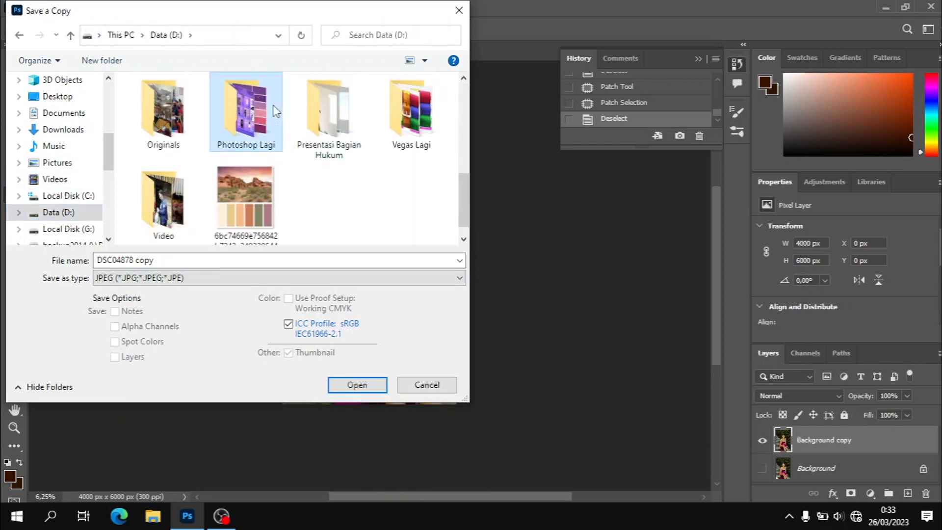
{"action": "double_click", "coordinate": [324, 106]}
Step: Name the copy DSC04878 and save it as a JPEG with quality 11 and the Baseline ("Standard") format
{"action": "left_click", "coordinate": [171, 260]}
{"action": "double_click", "coordinate": [172, 259]}
{"action": "key", "text": "BackSpace"}
{"action": "key", "text": "BackSpace"}
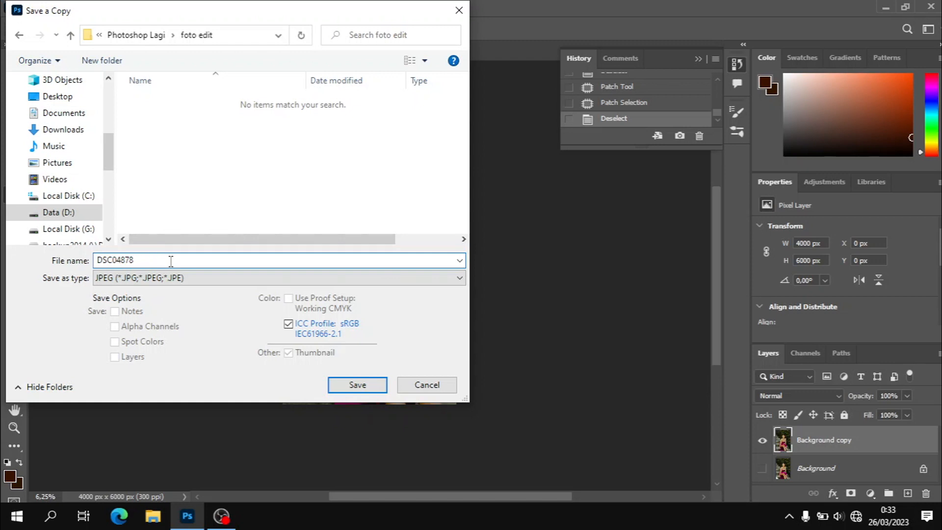
{"action": "left_click", "coordinate": [355, 385]}
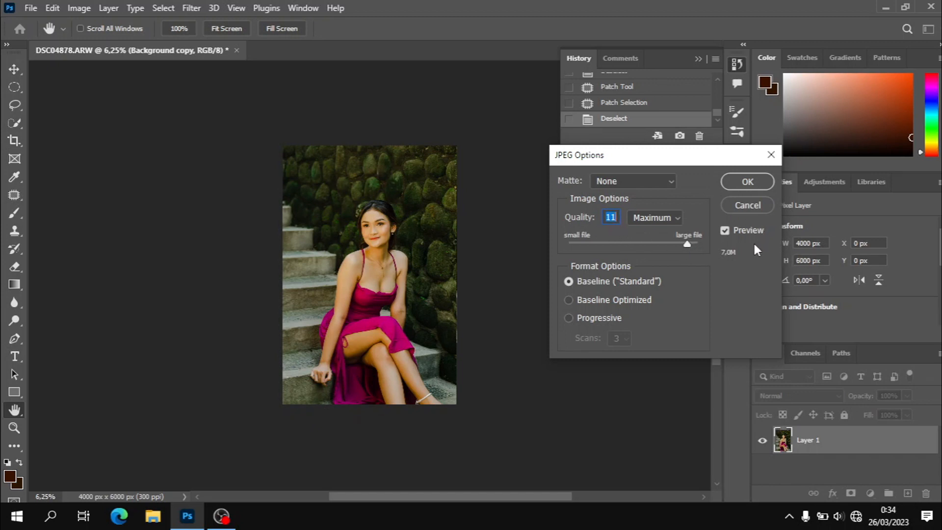
{"action": "left_click", "coordinate": [738, 180]}
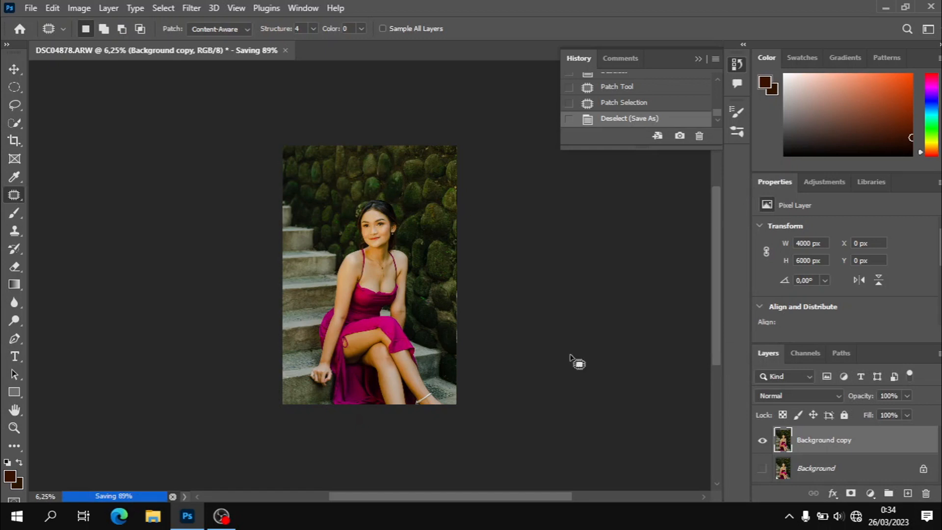